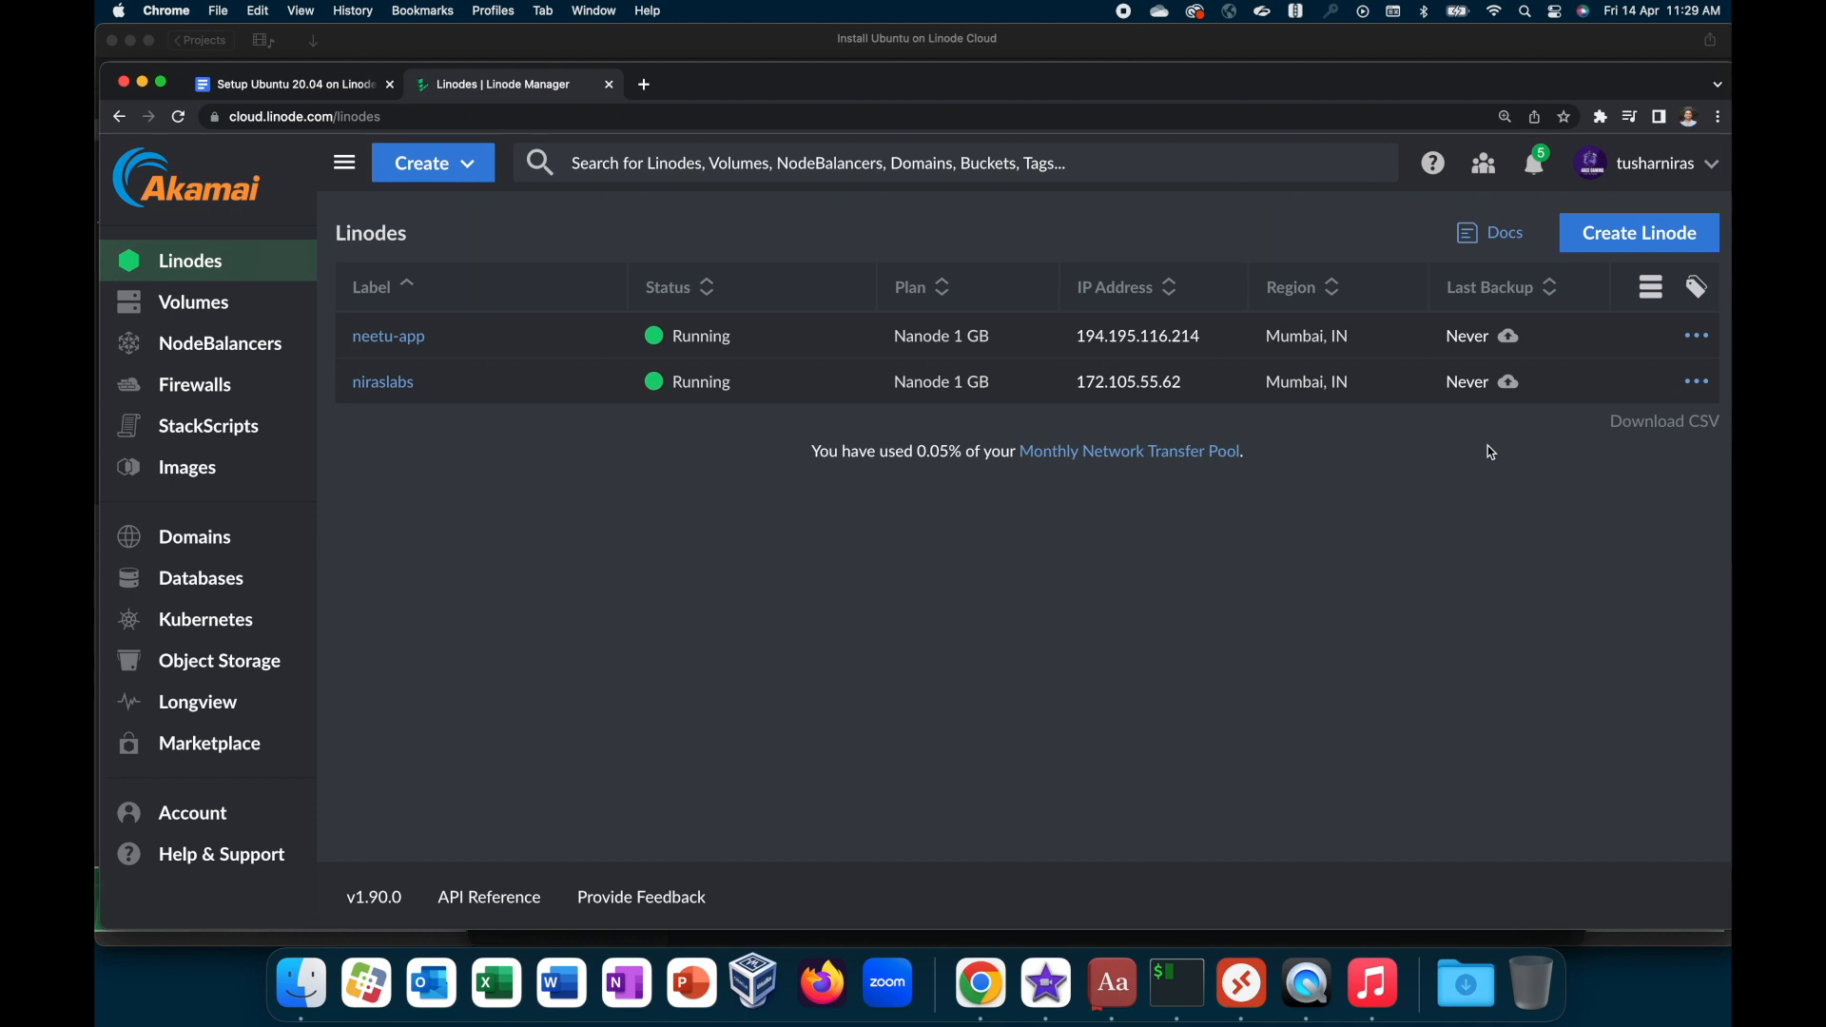
Step: Start creating a new Linode and choose Ubuntu 22.04 LTS as its distribution image
click(1647, 244)
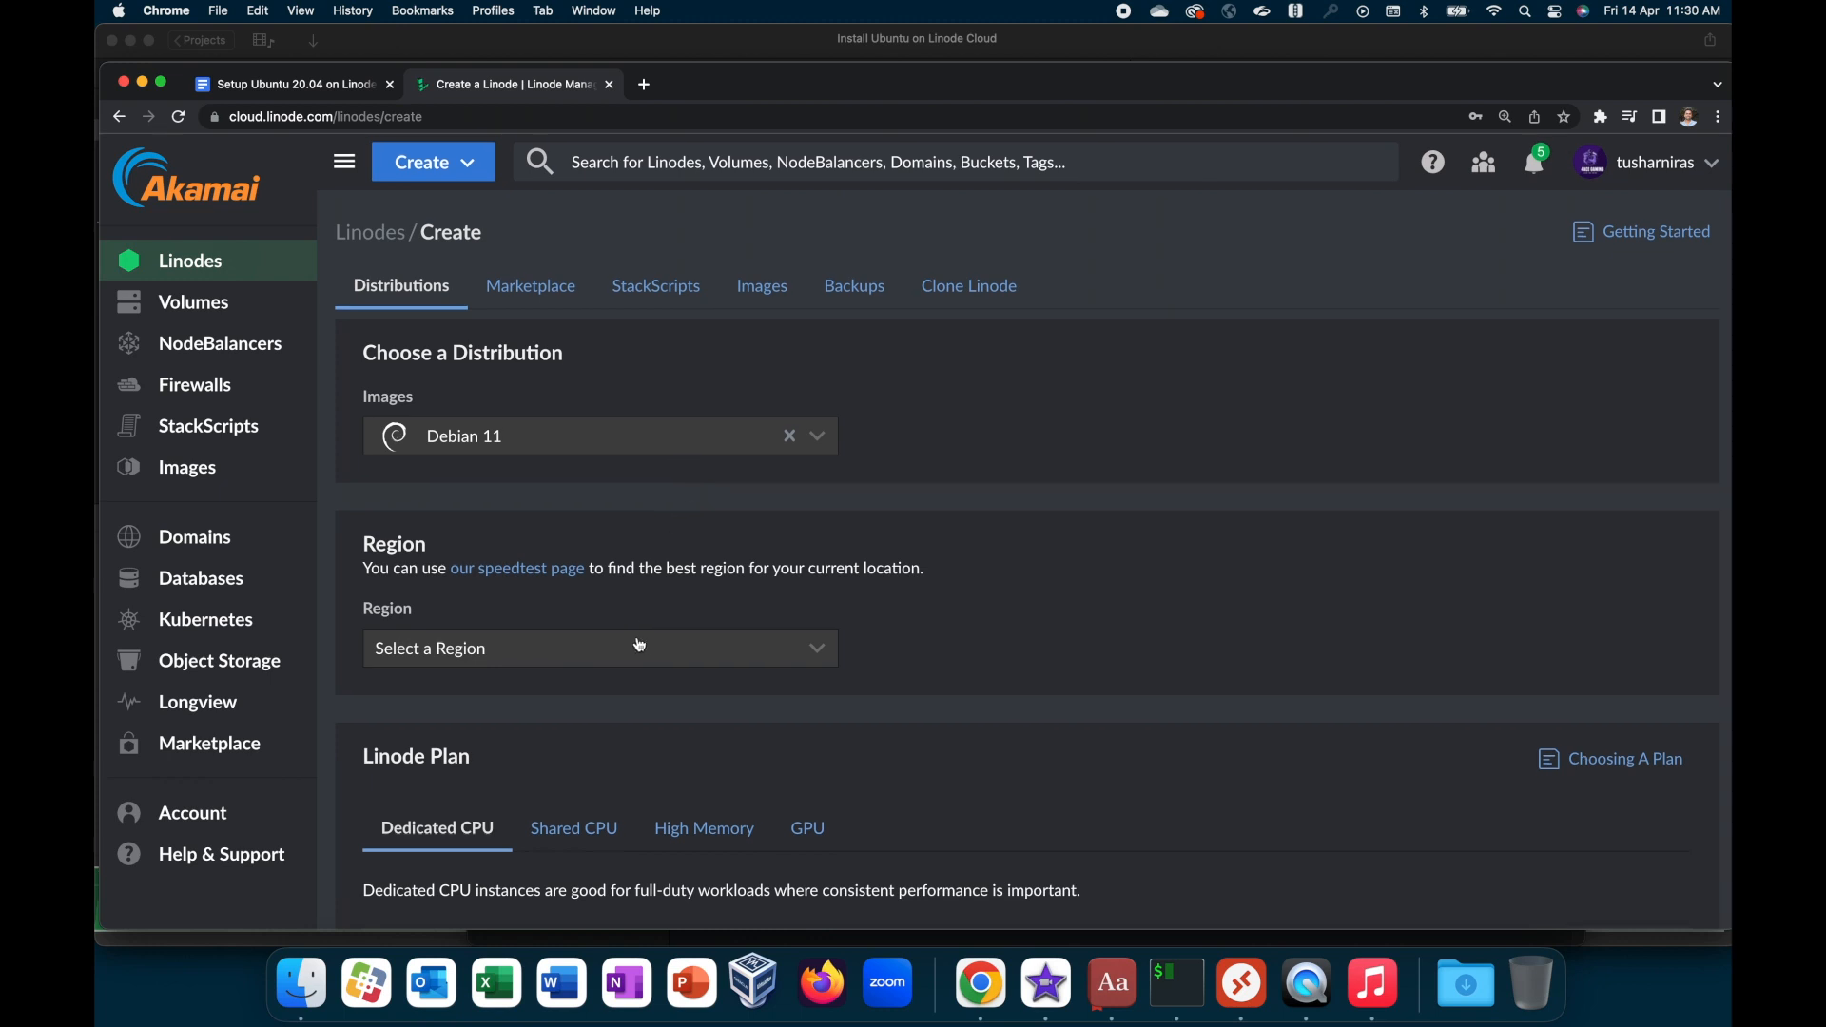
scroll(640, 644, down, 5)
scroll(624, 540, up, 3)
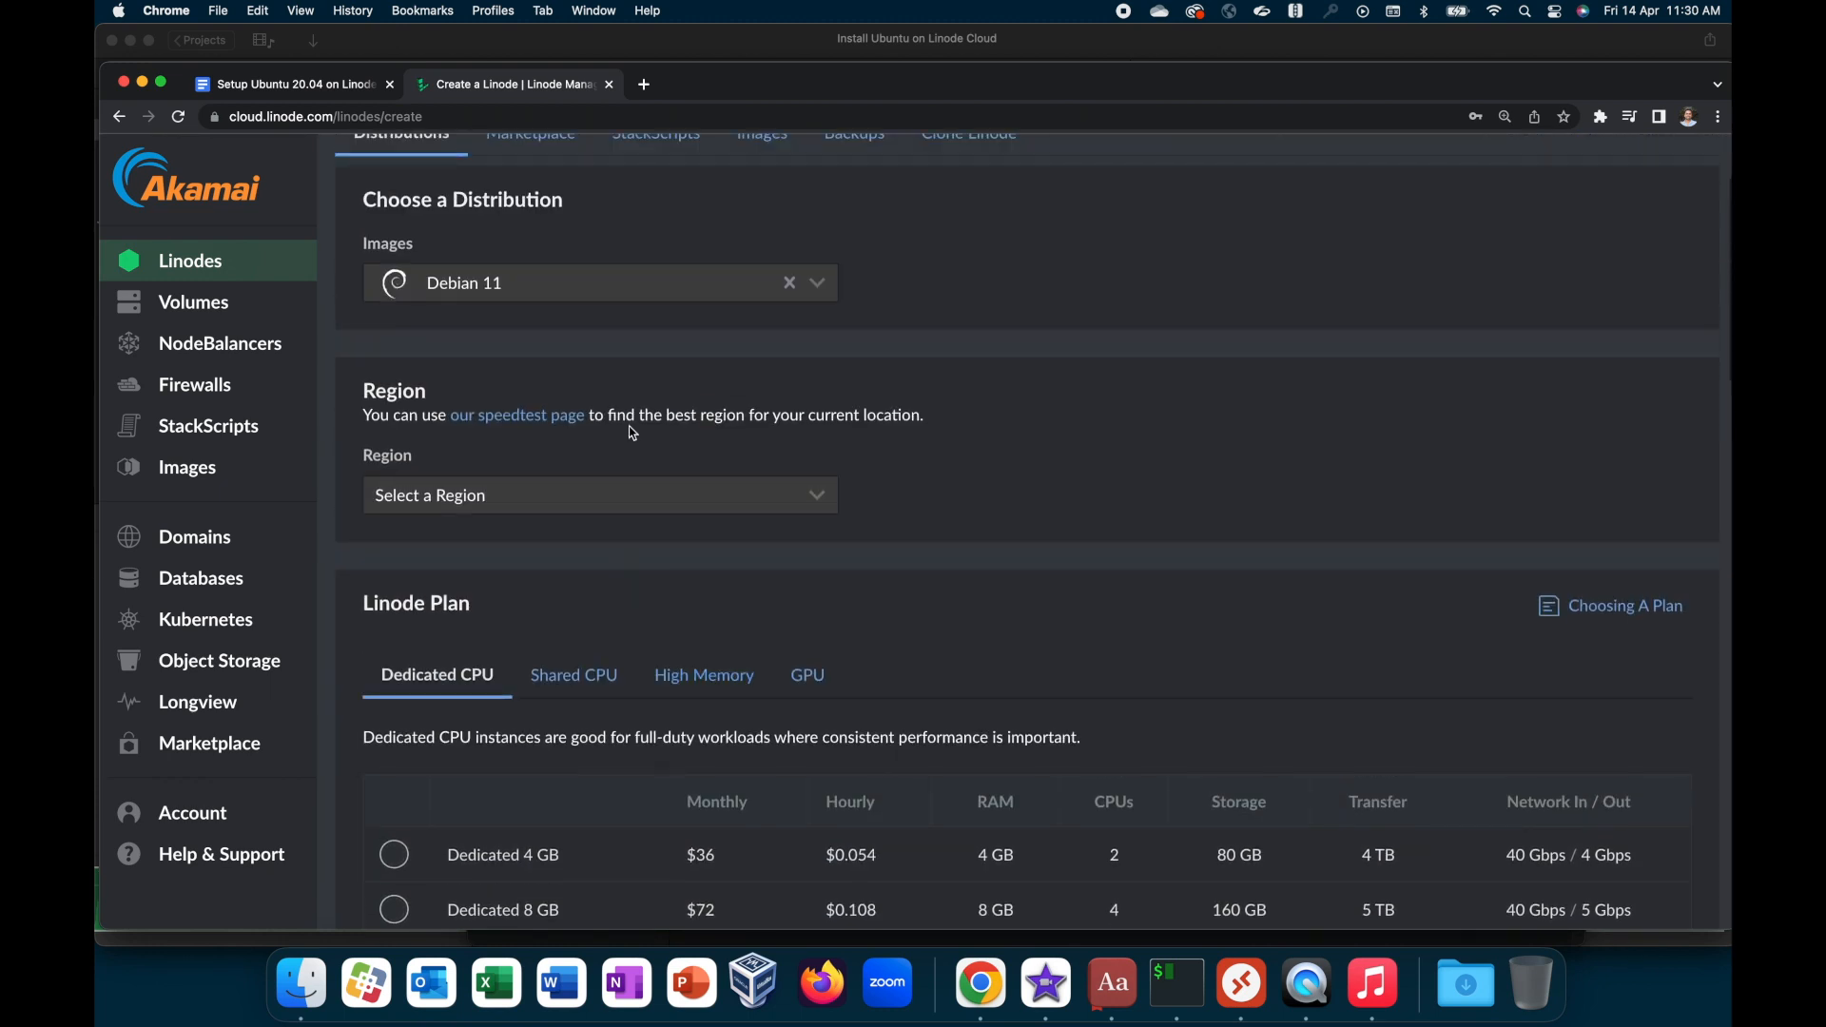
click(753, 294)
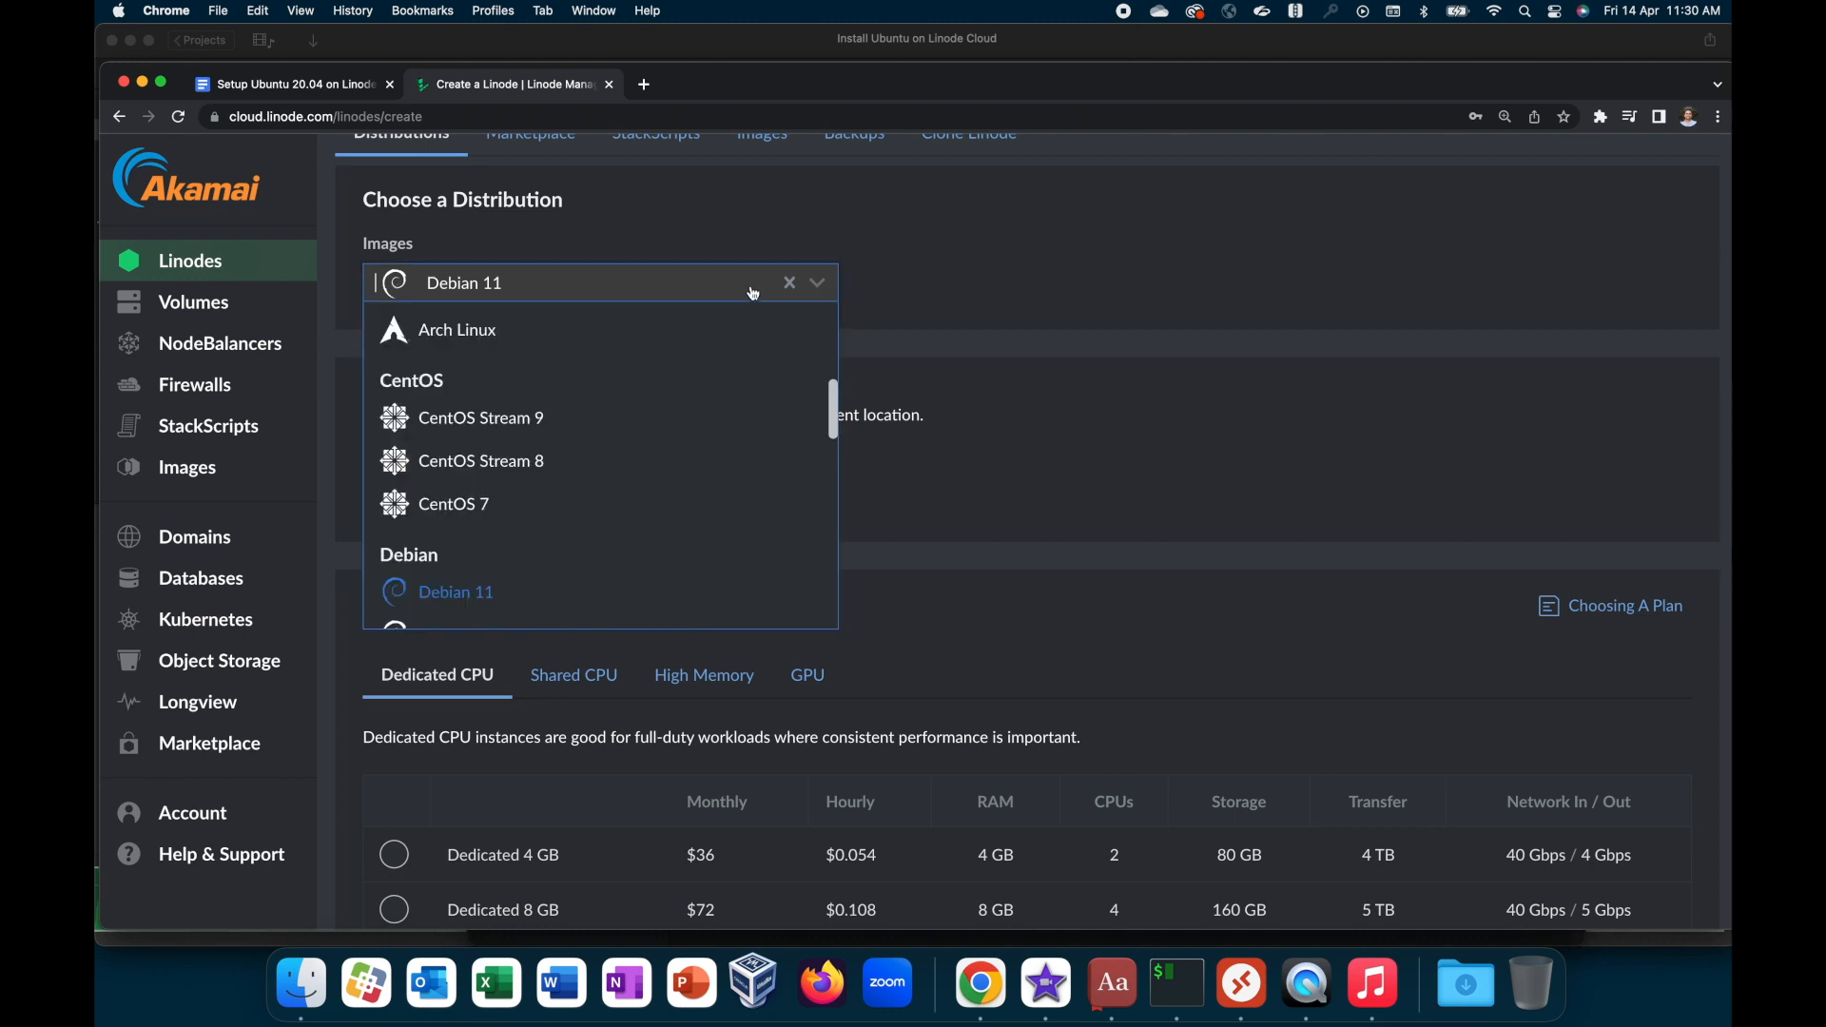
text(ub)
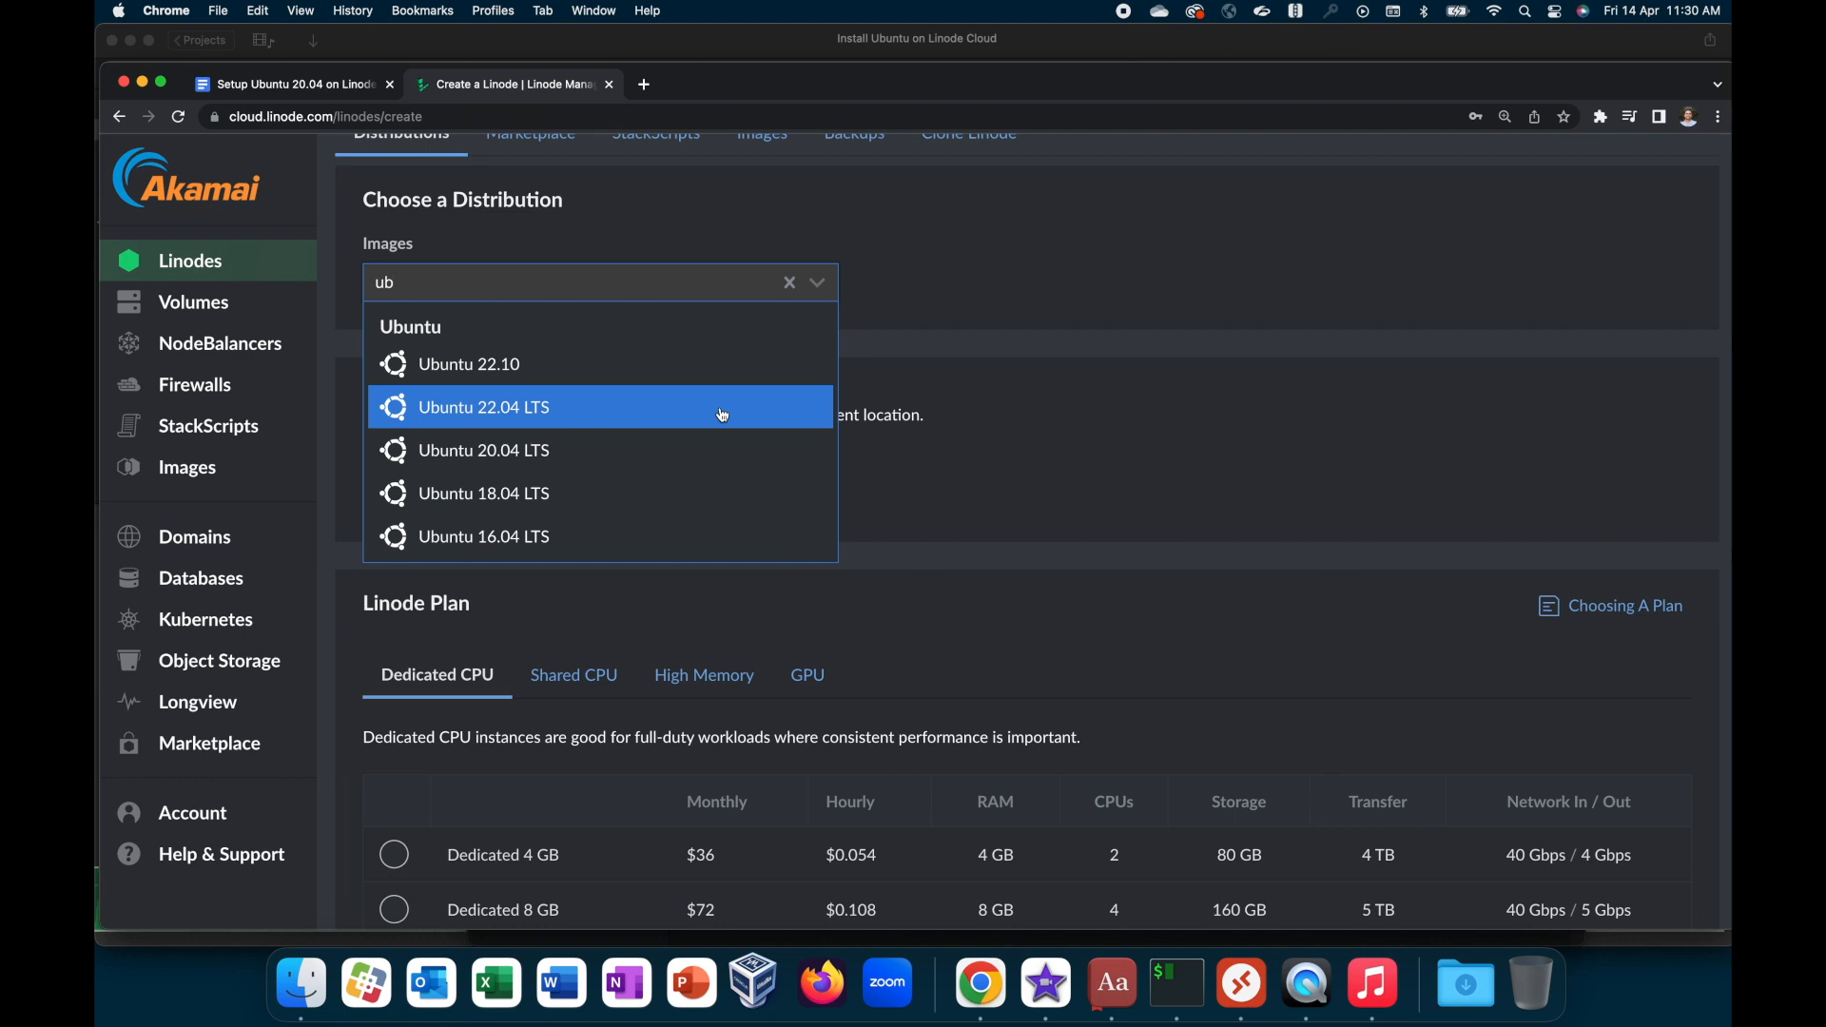
click(604, 413)
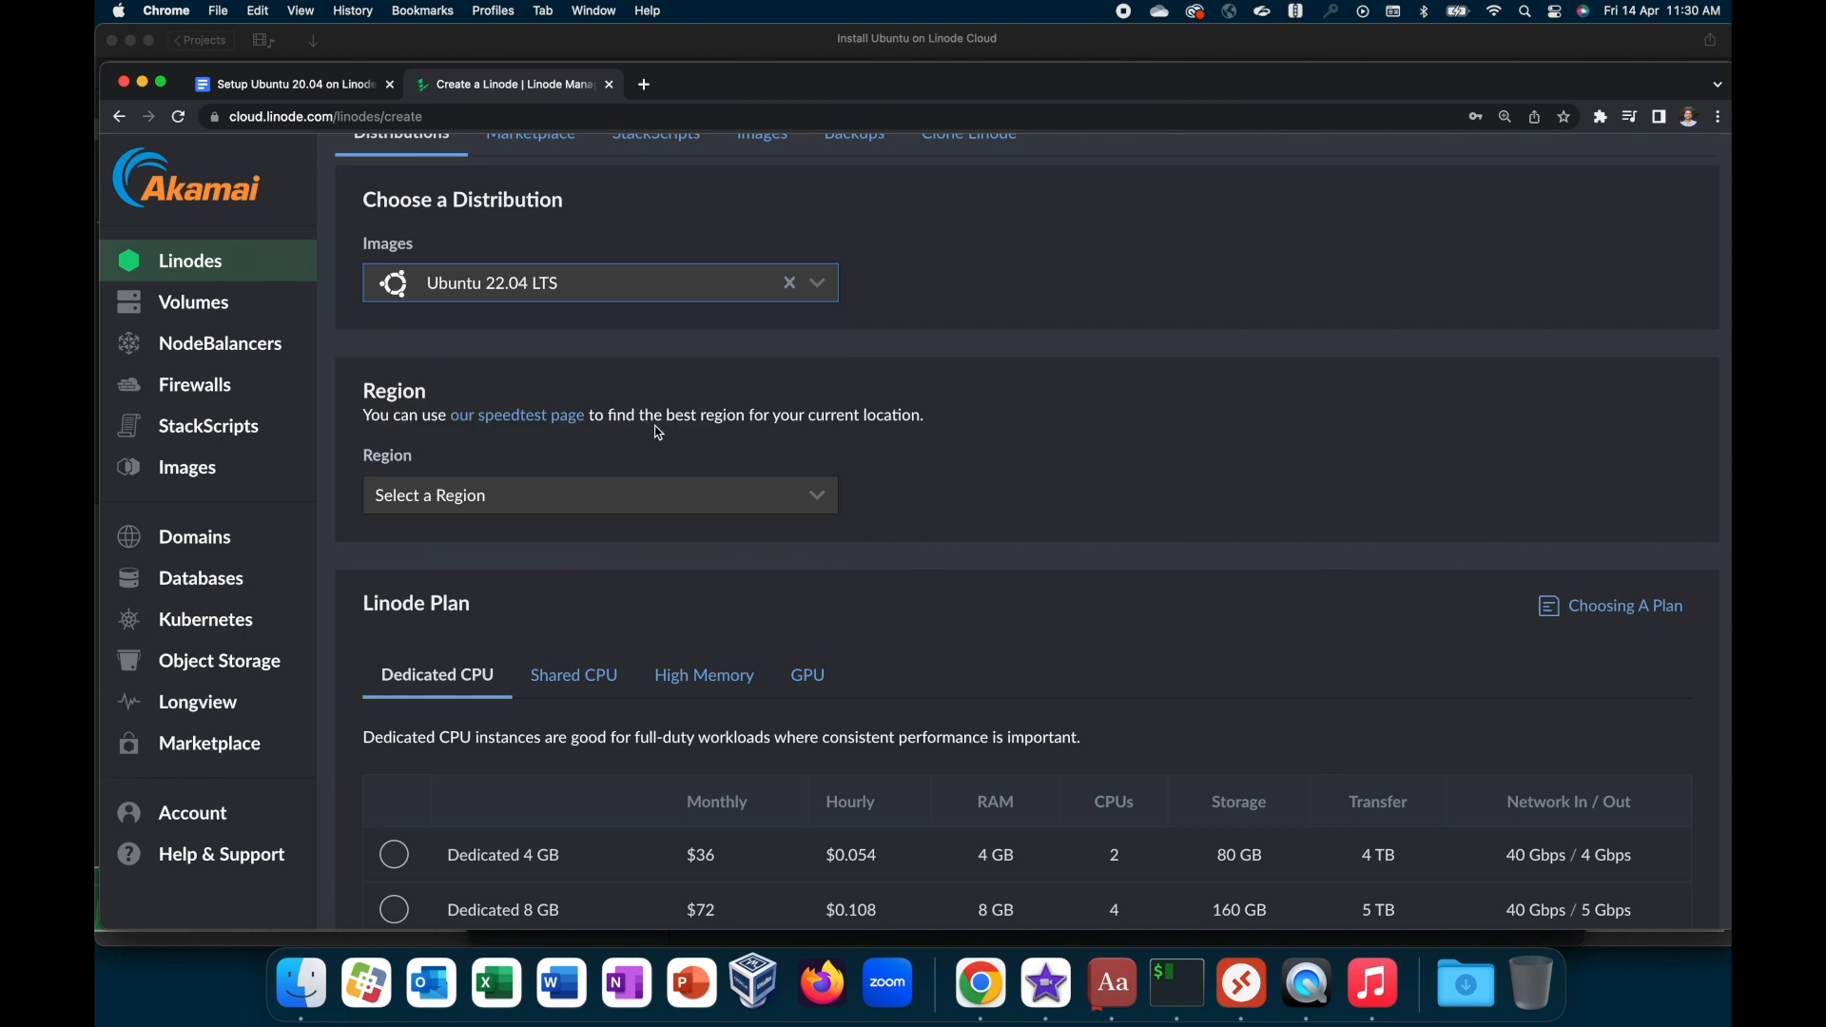
Step: Set the new Linode's region to Mumbai, IN (ap-west)
scroll(660, 433, down, 2)
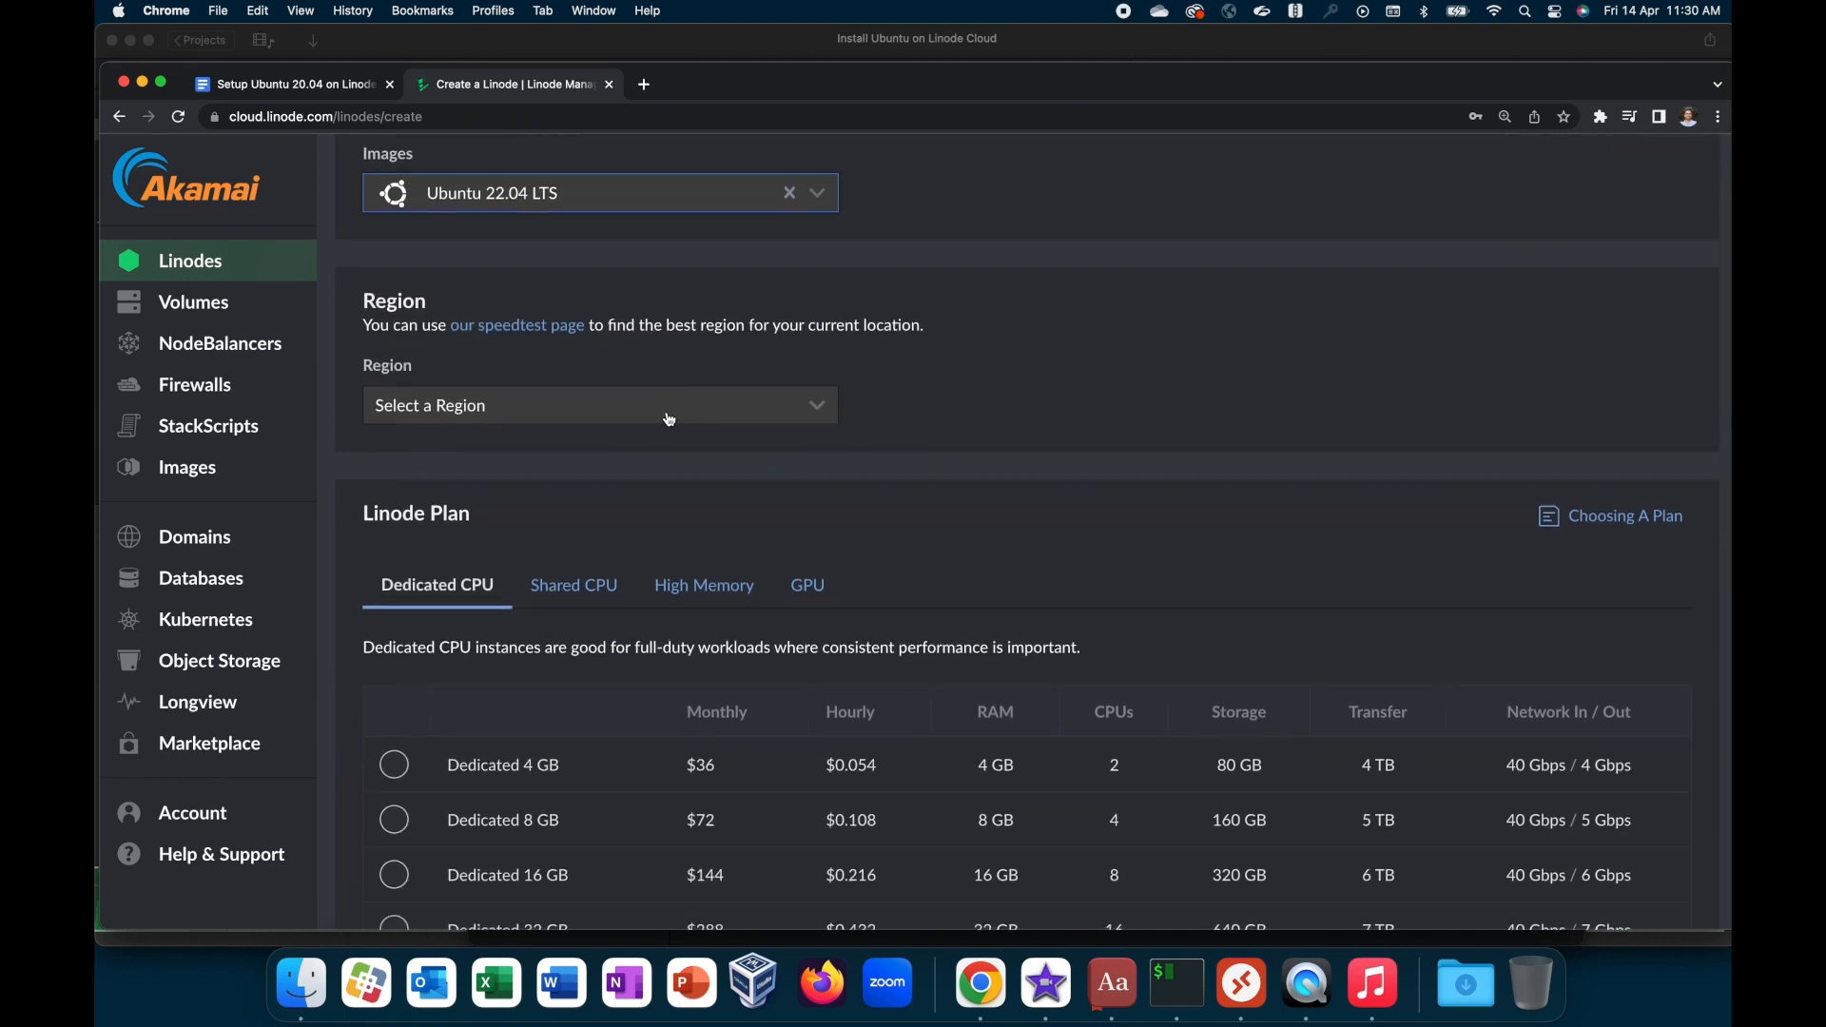
click(671, 419)
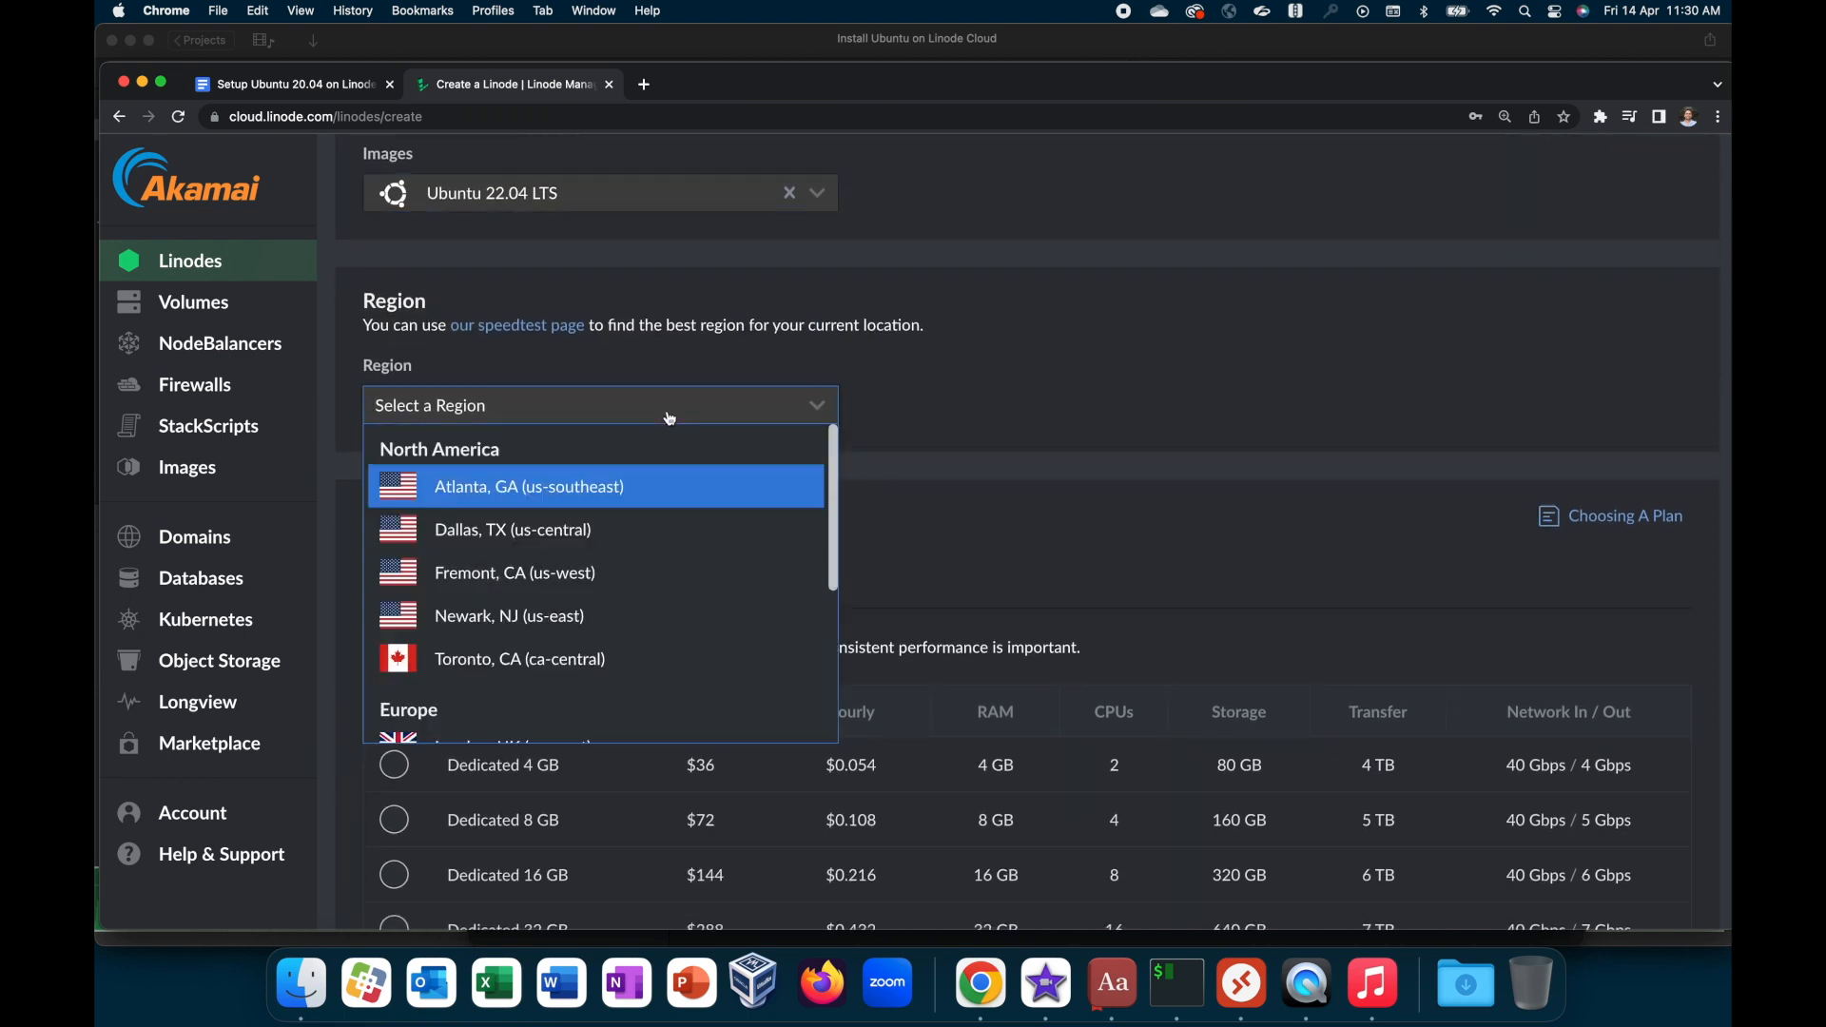
scroll(669, 532, down, 3)
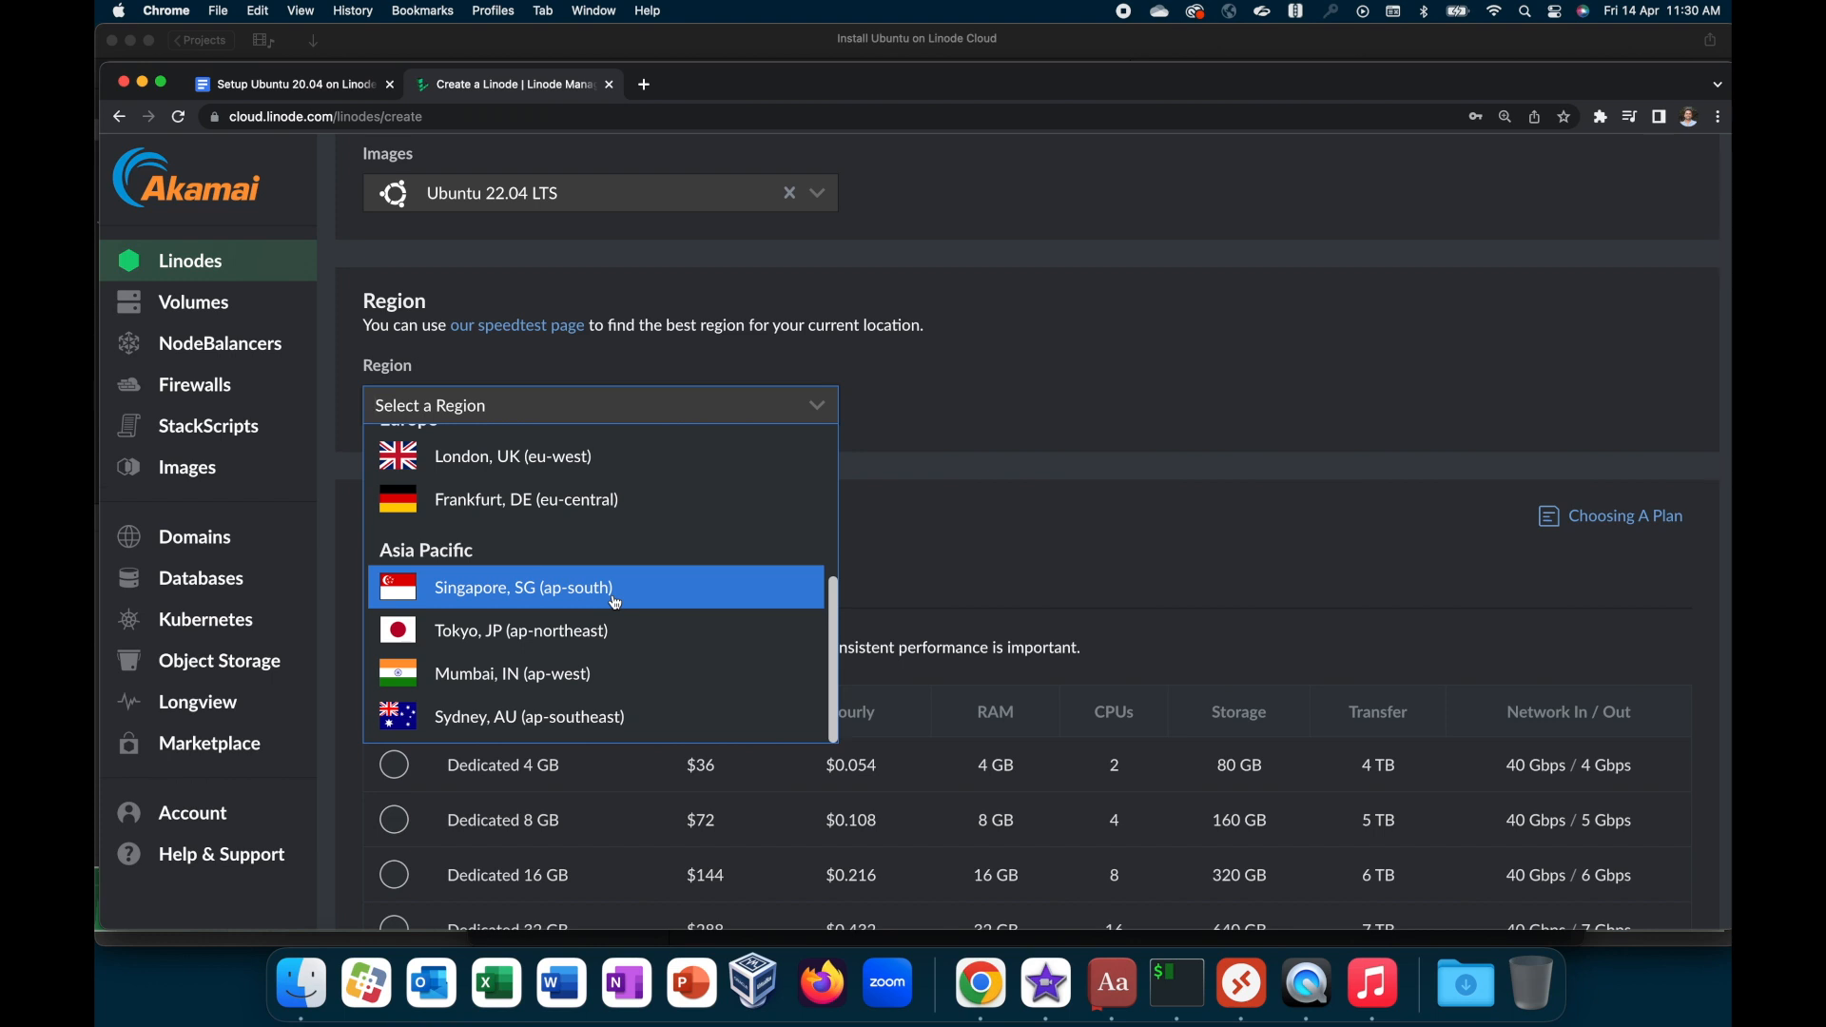
click(597, 672)
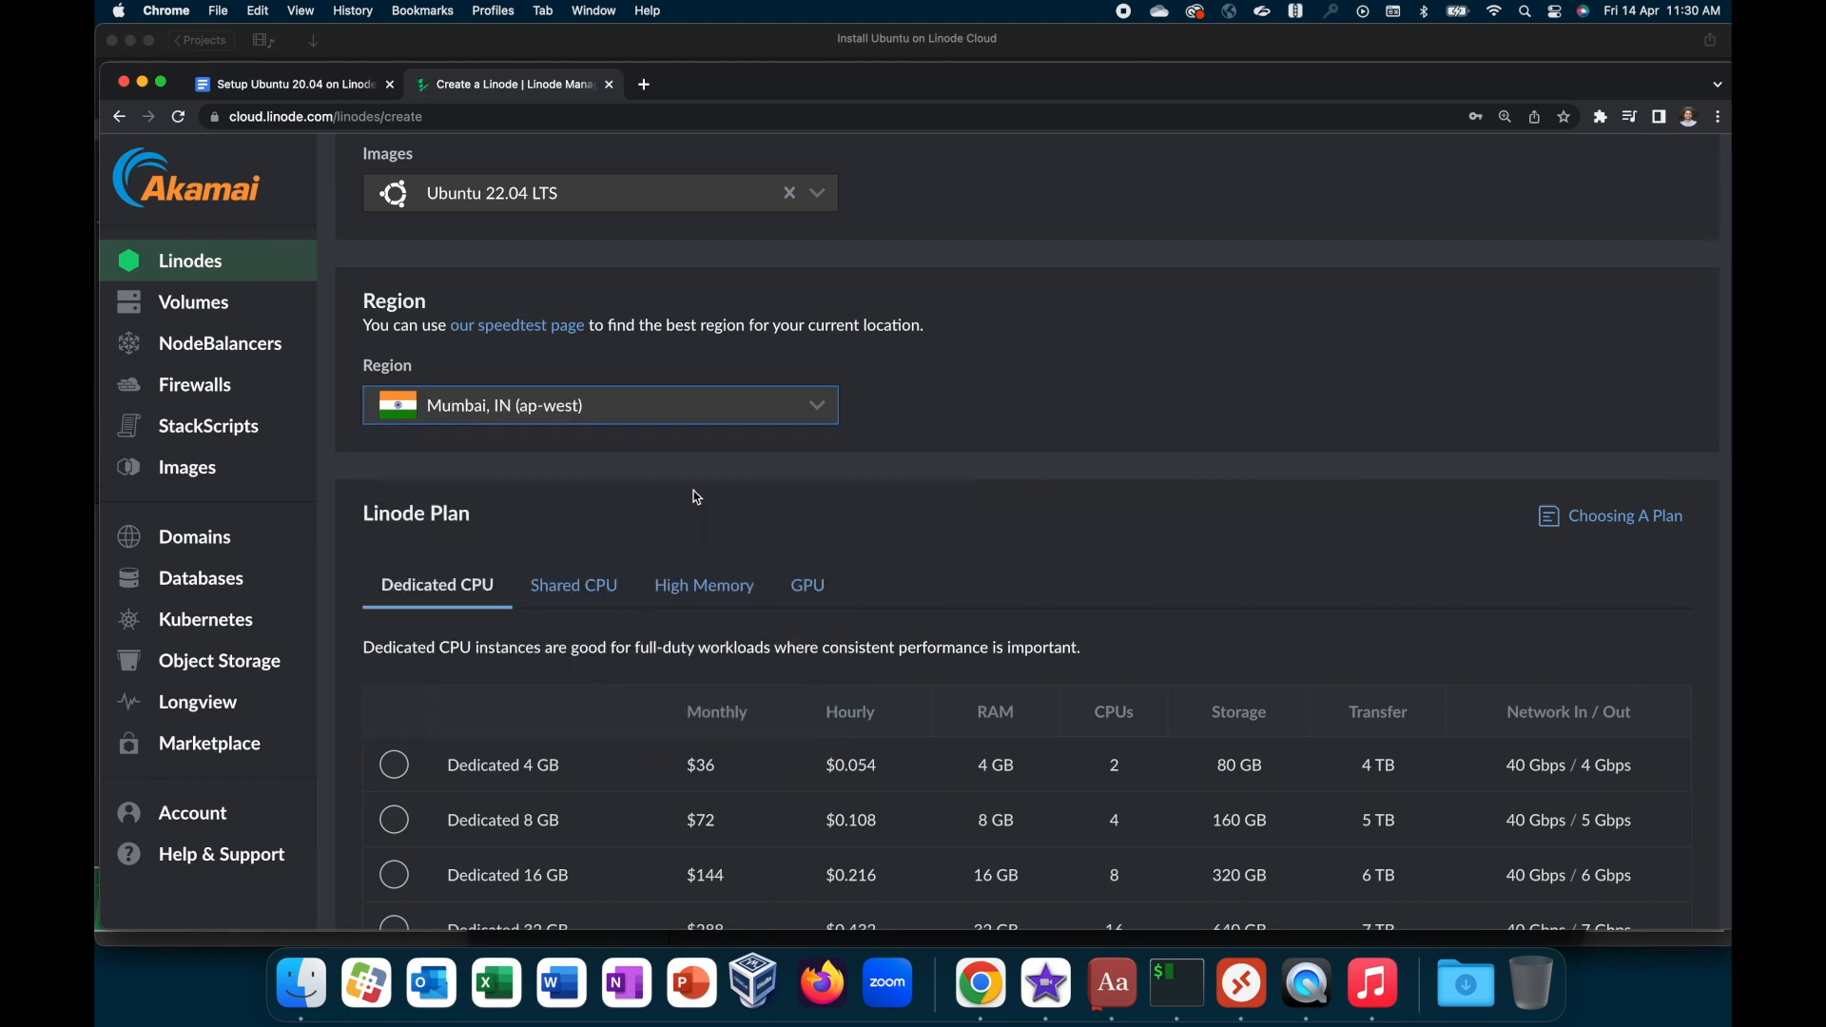
Step: Compare the plans offered in the Dedicated CPU, Shared CPU, High Memory and GPU categories
scroll(698, 498, up, 1)
scroll(698, 498, down, 1)
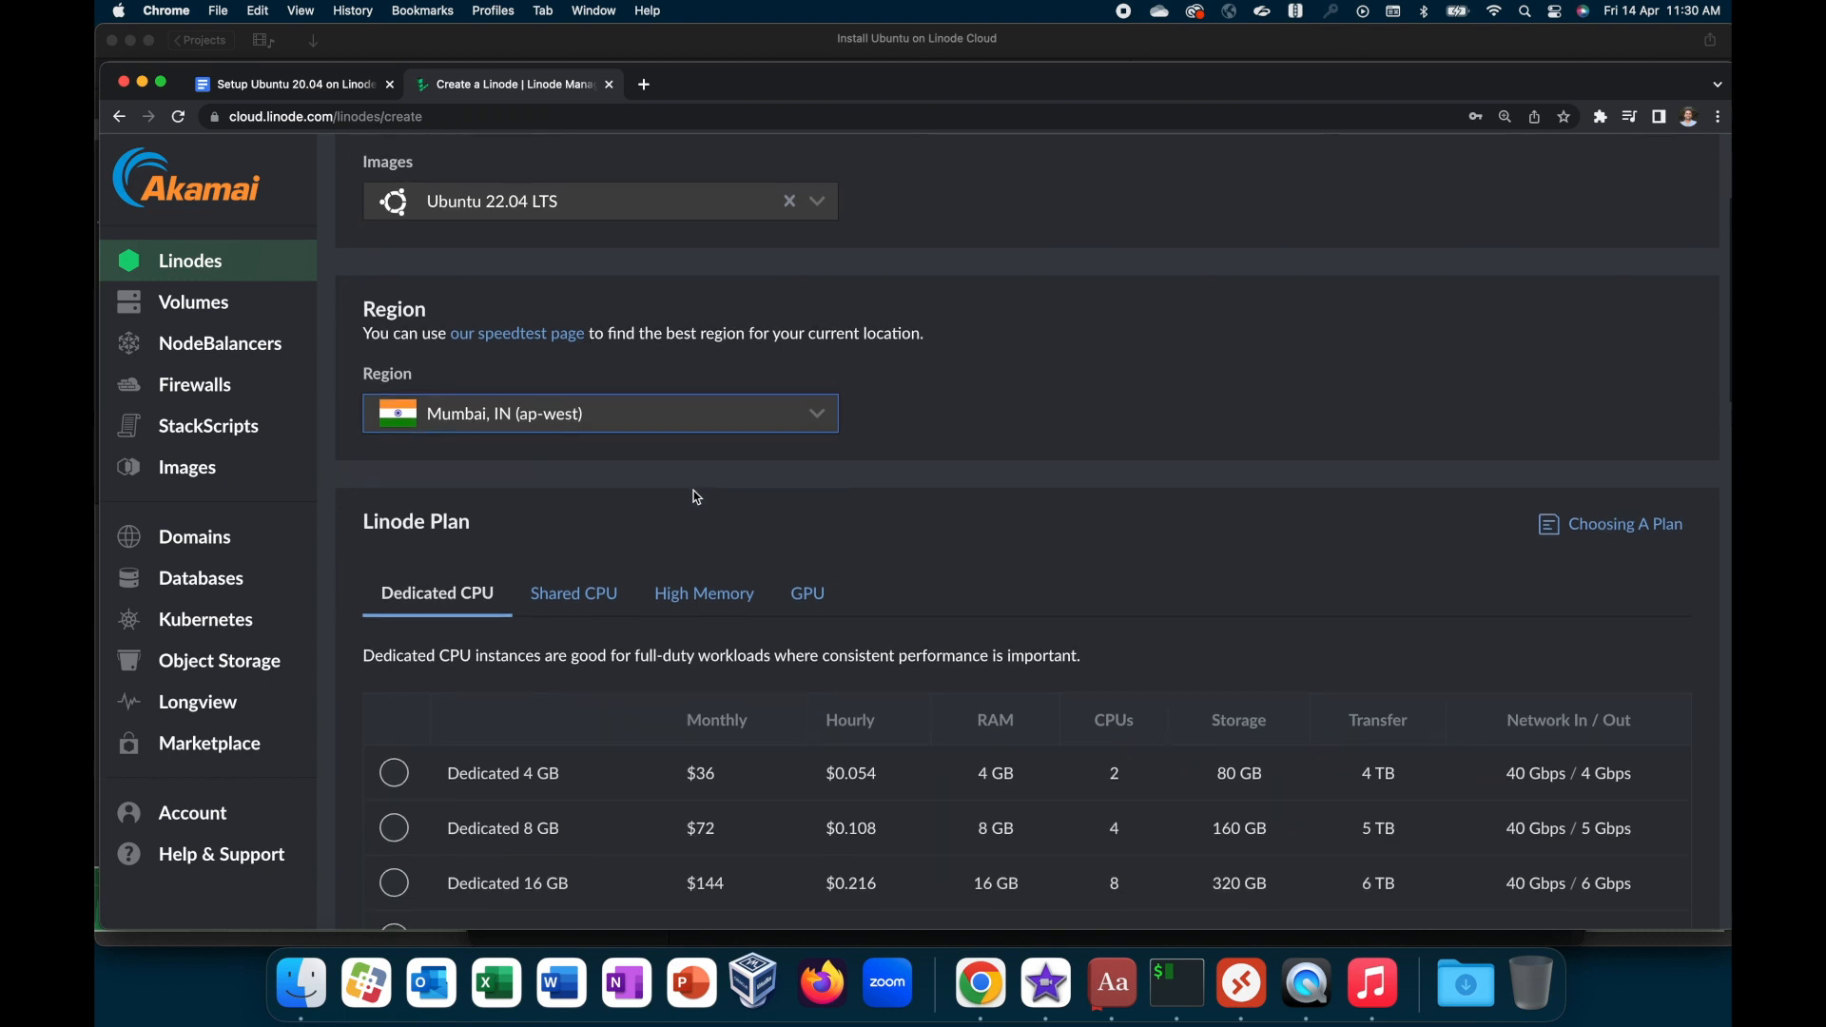
scroll(697, 497, down, 3)
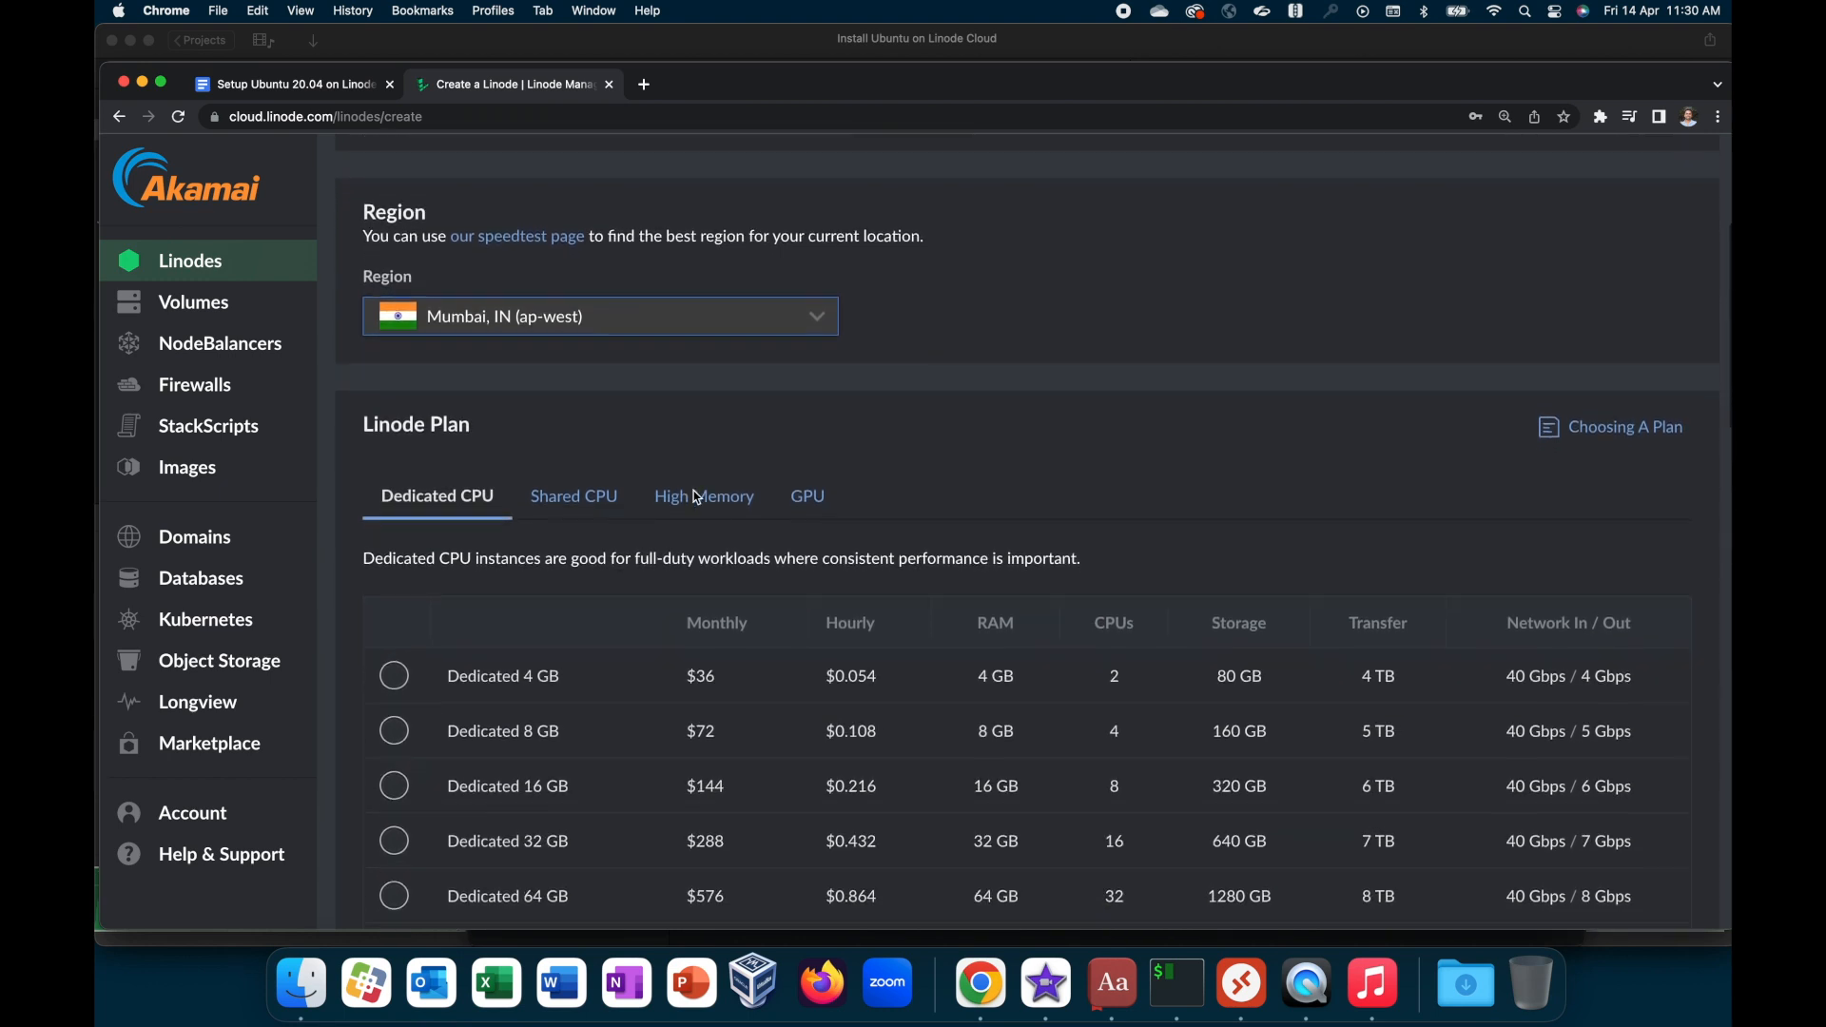
scroll(697, 498, up, 1)
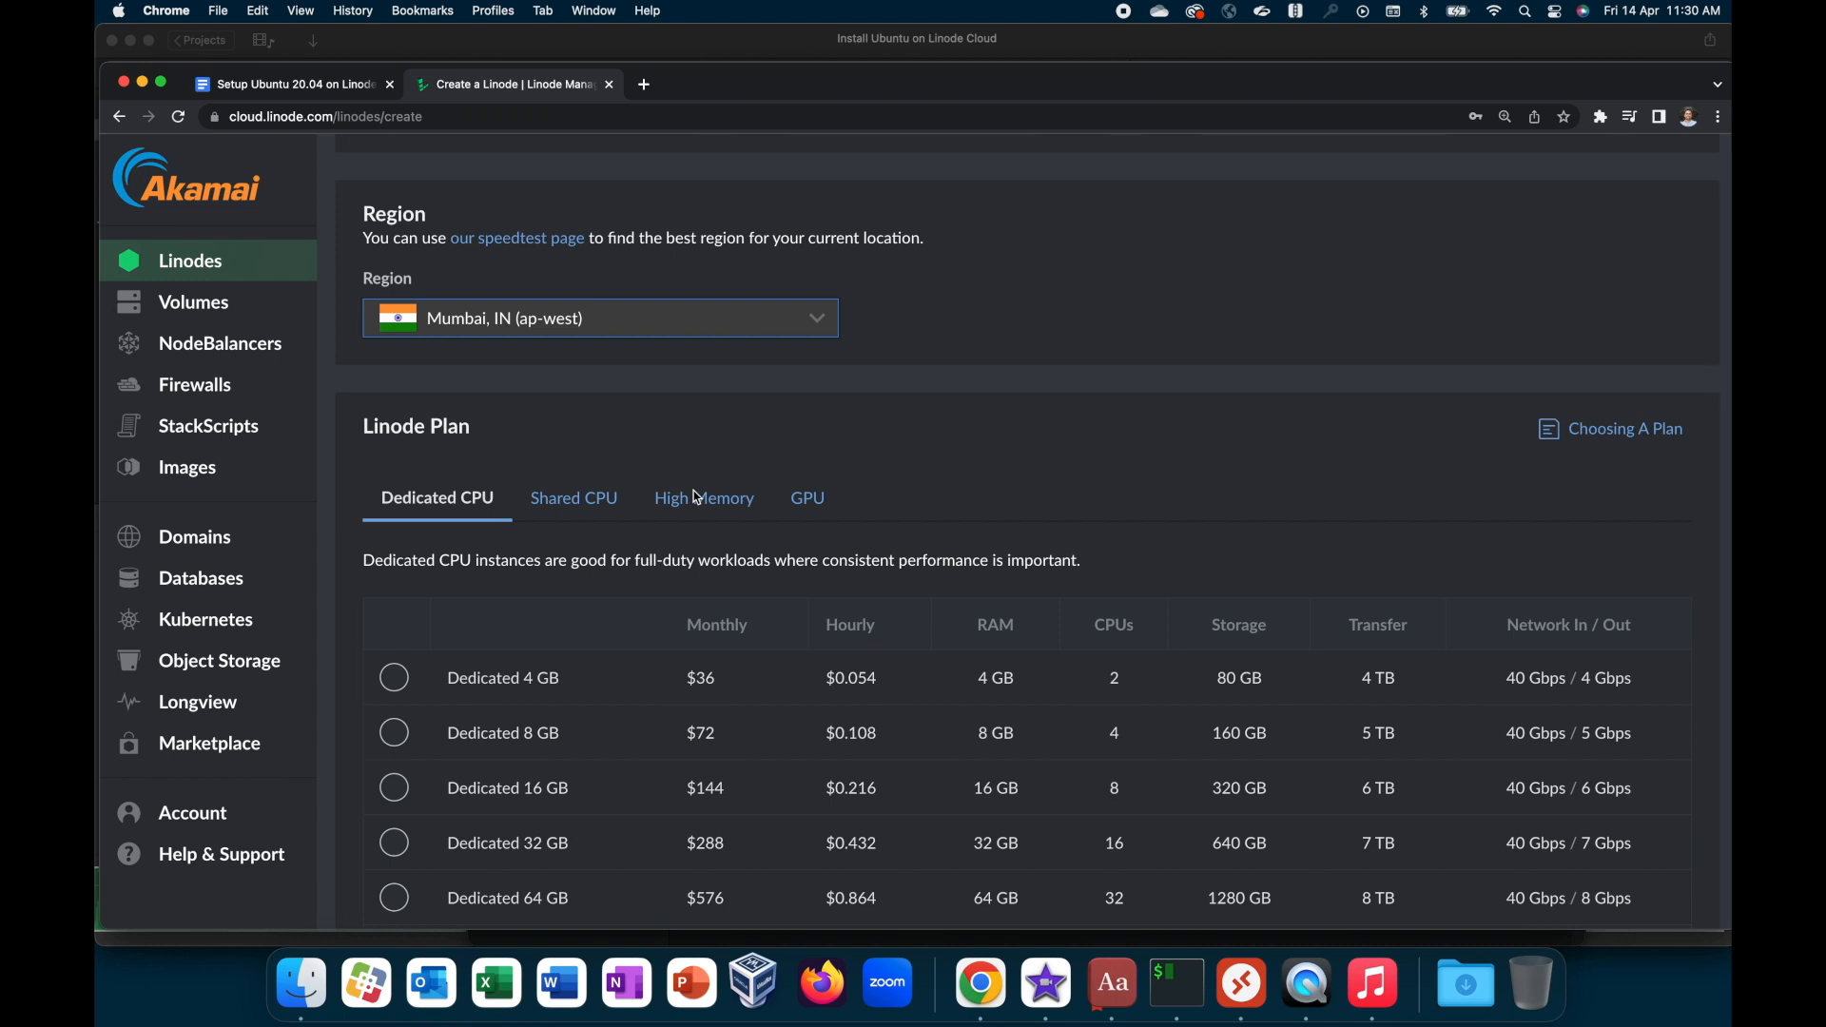
scroll(697, 497, down, 5)
scroll(695, 491, down, 1)
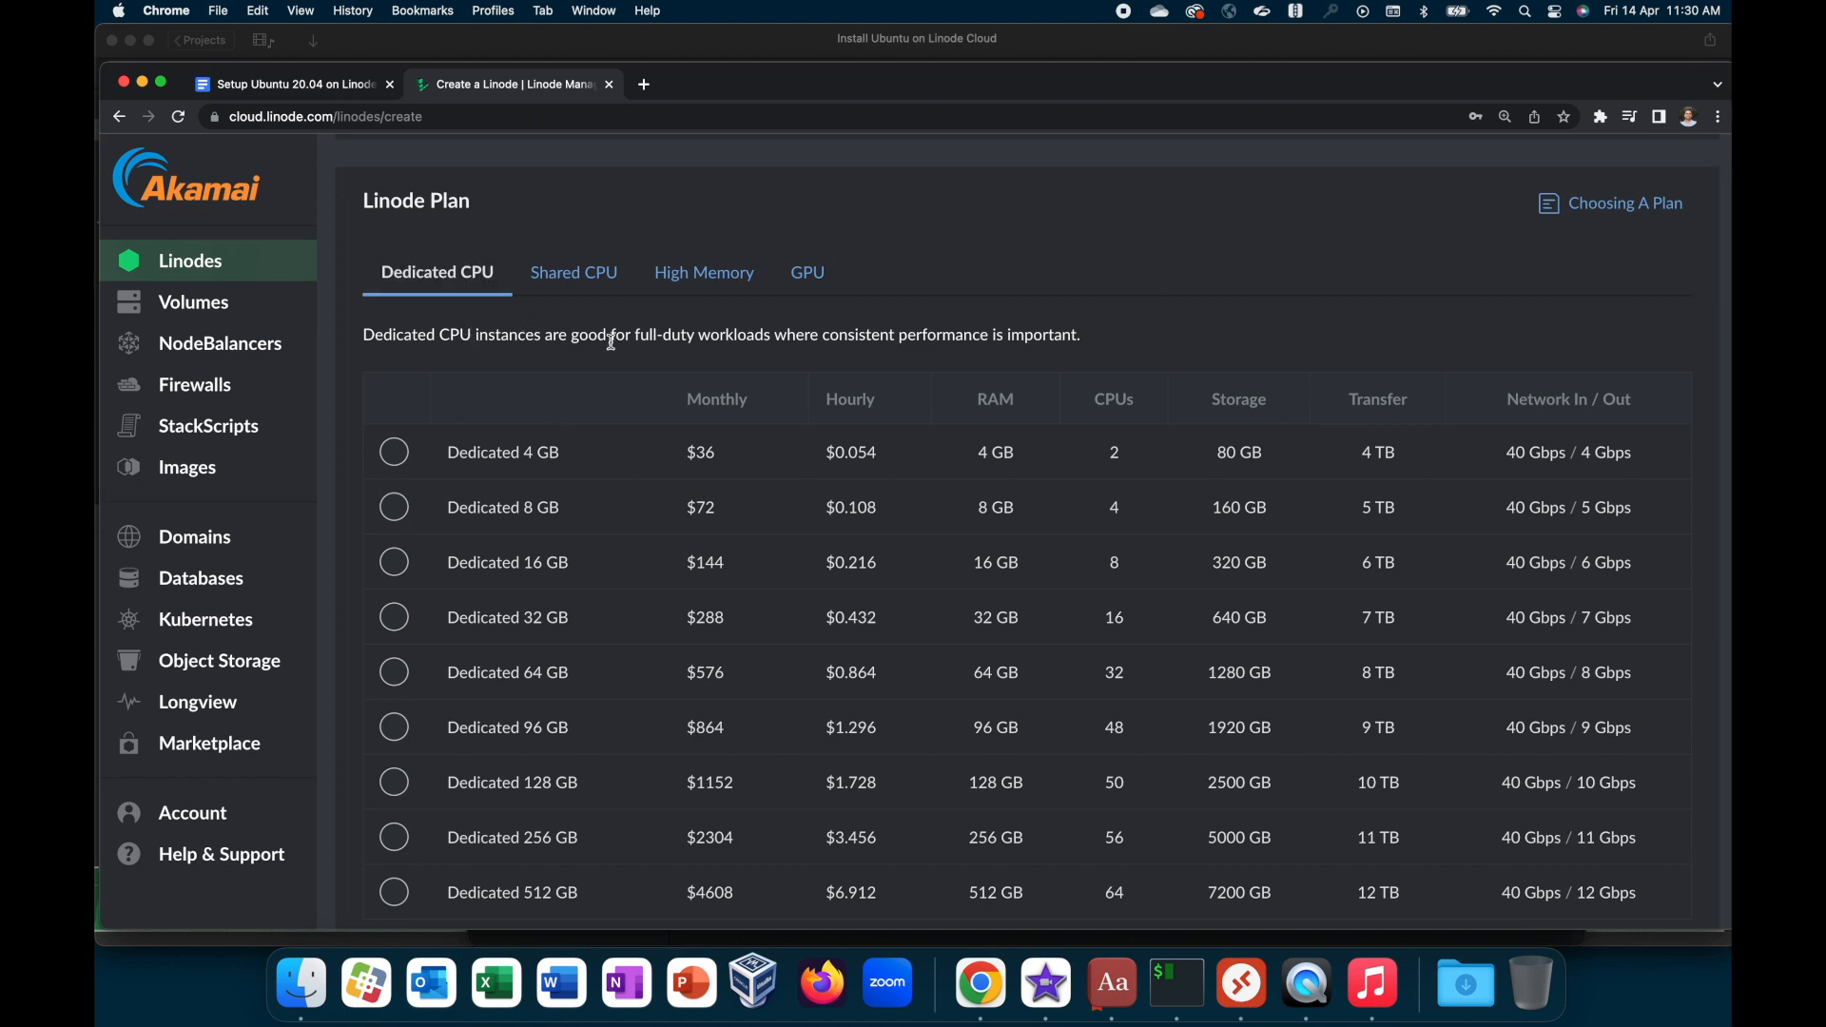
click(569, 285)
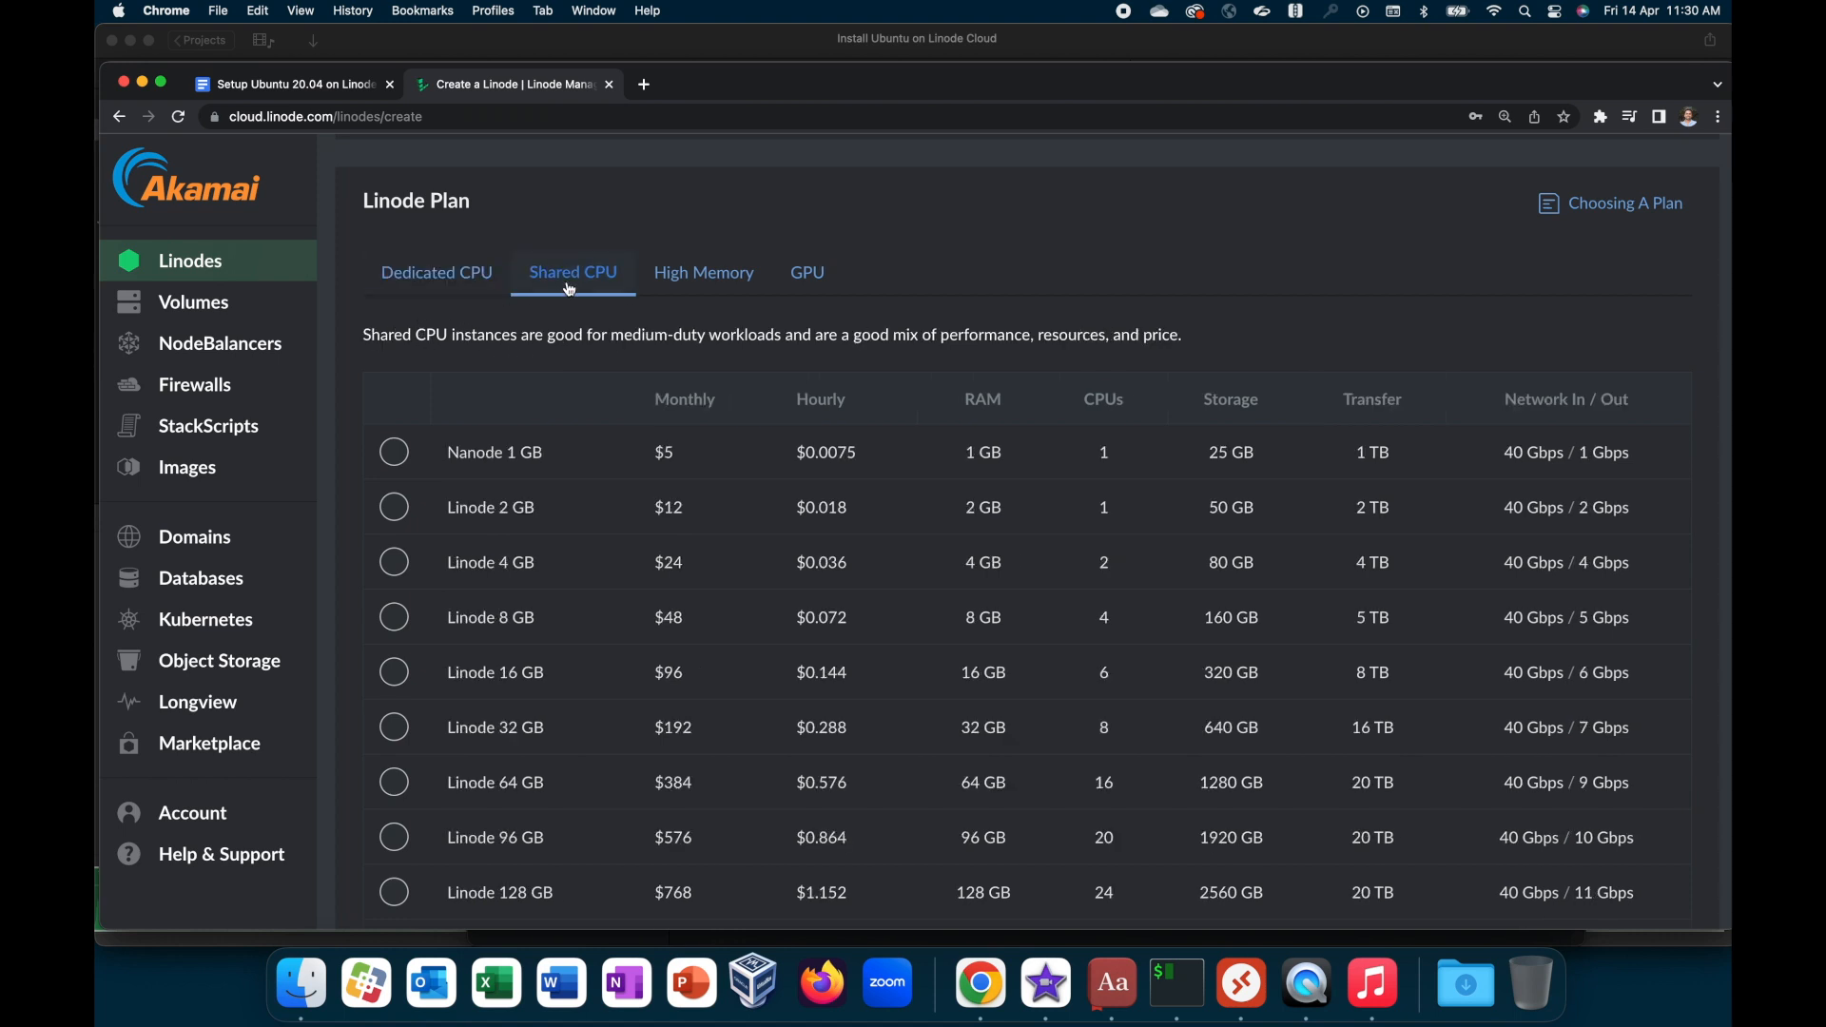
click(689, 288)
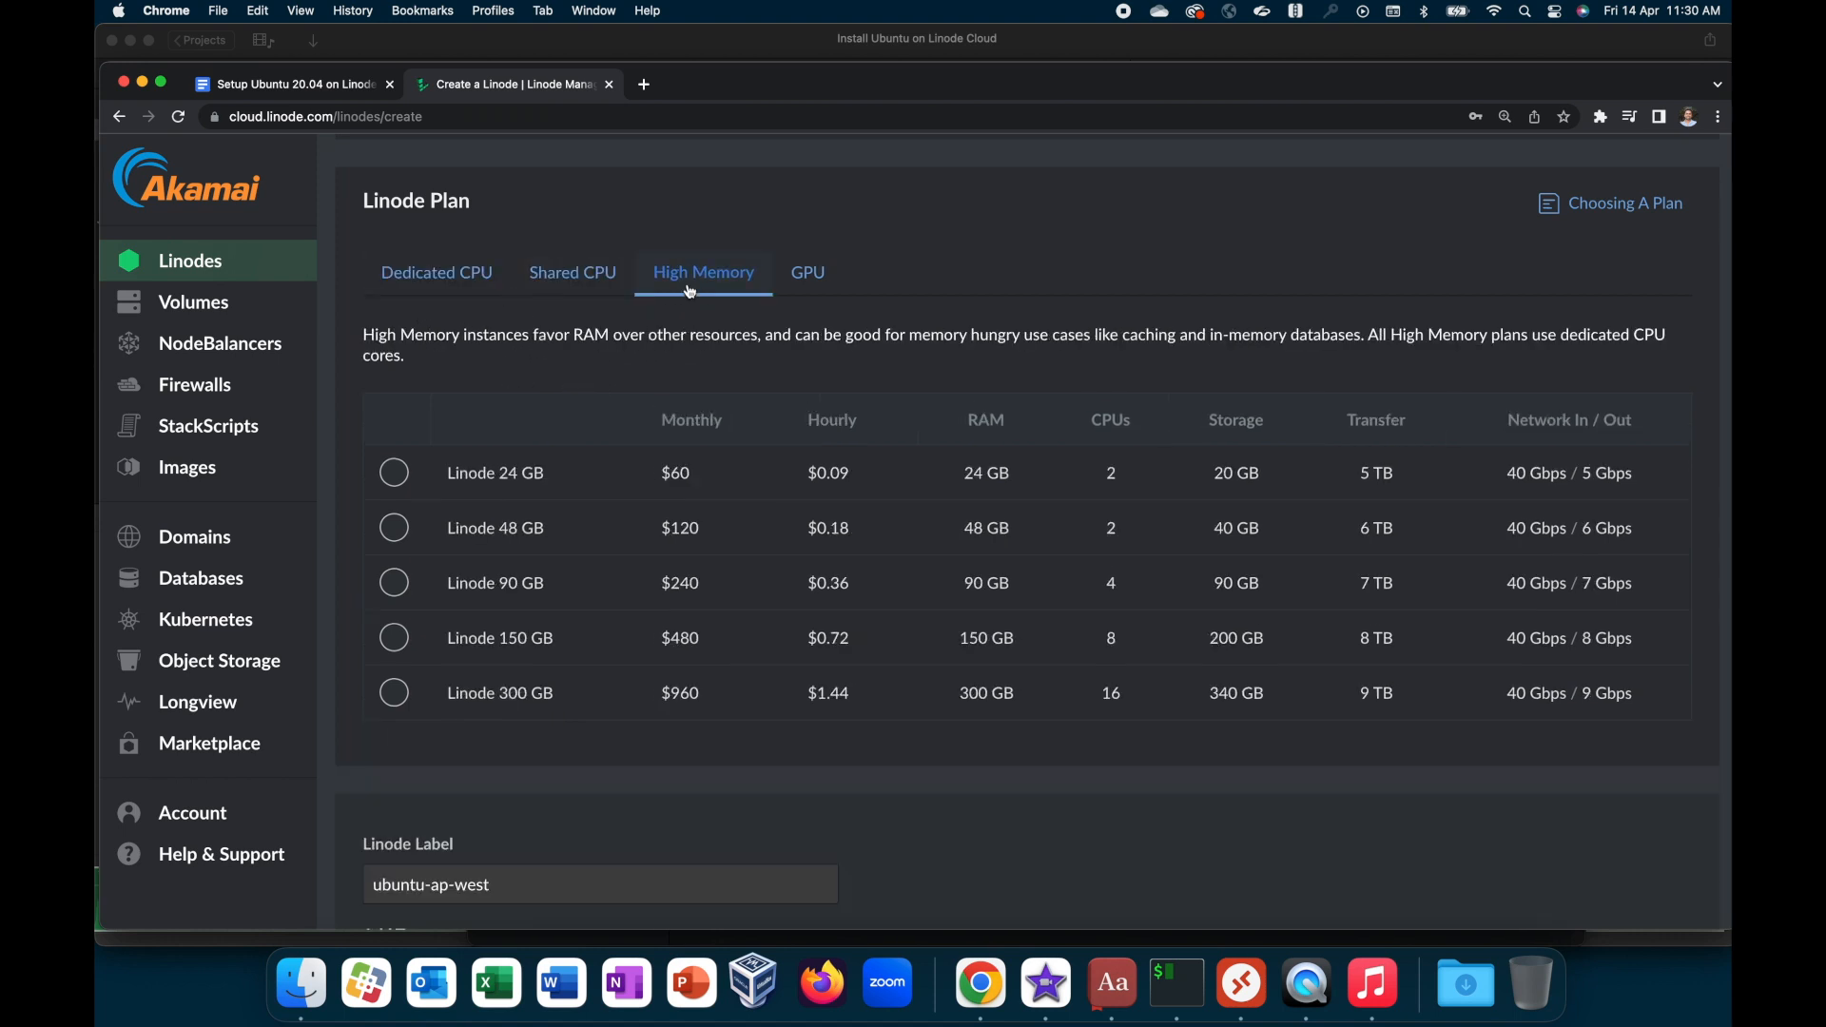
click(798, 287)
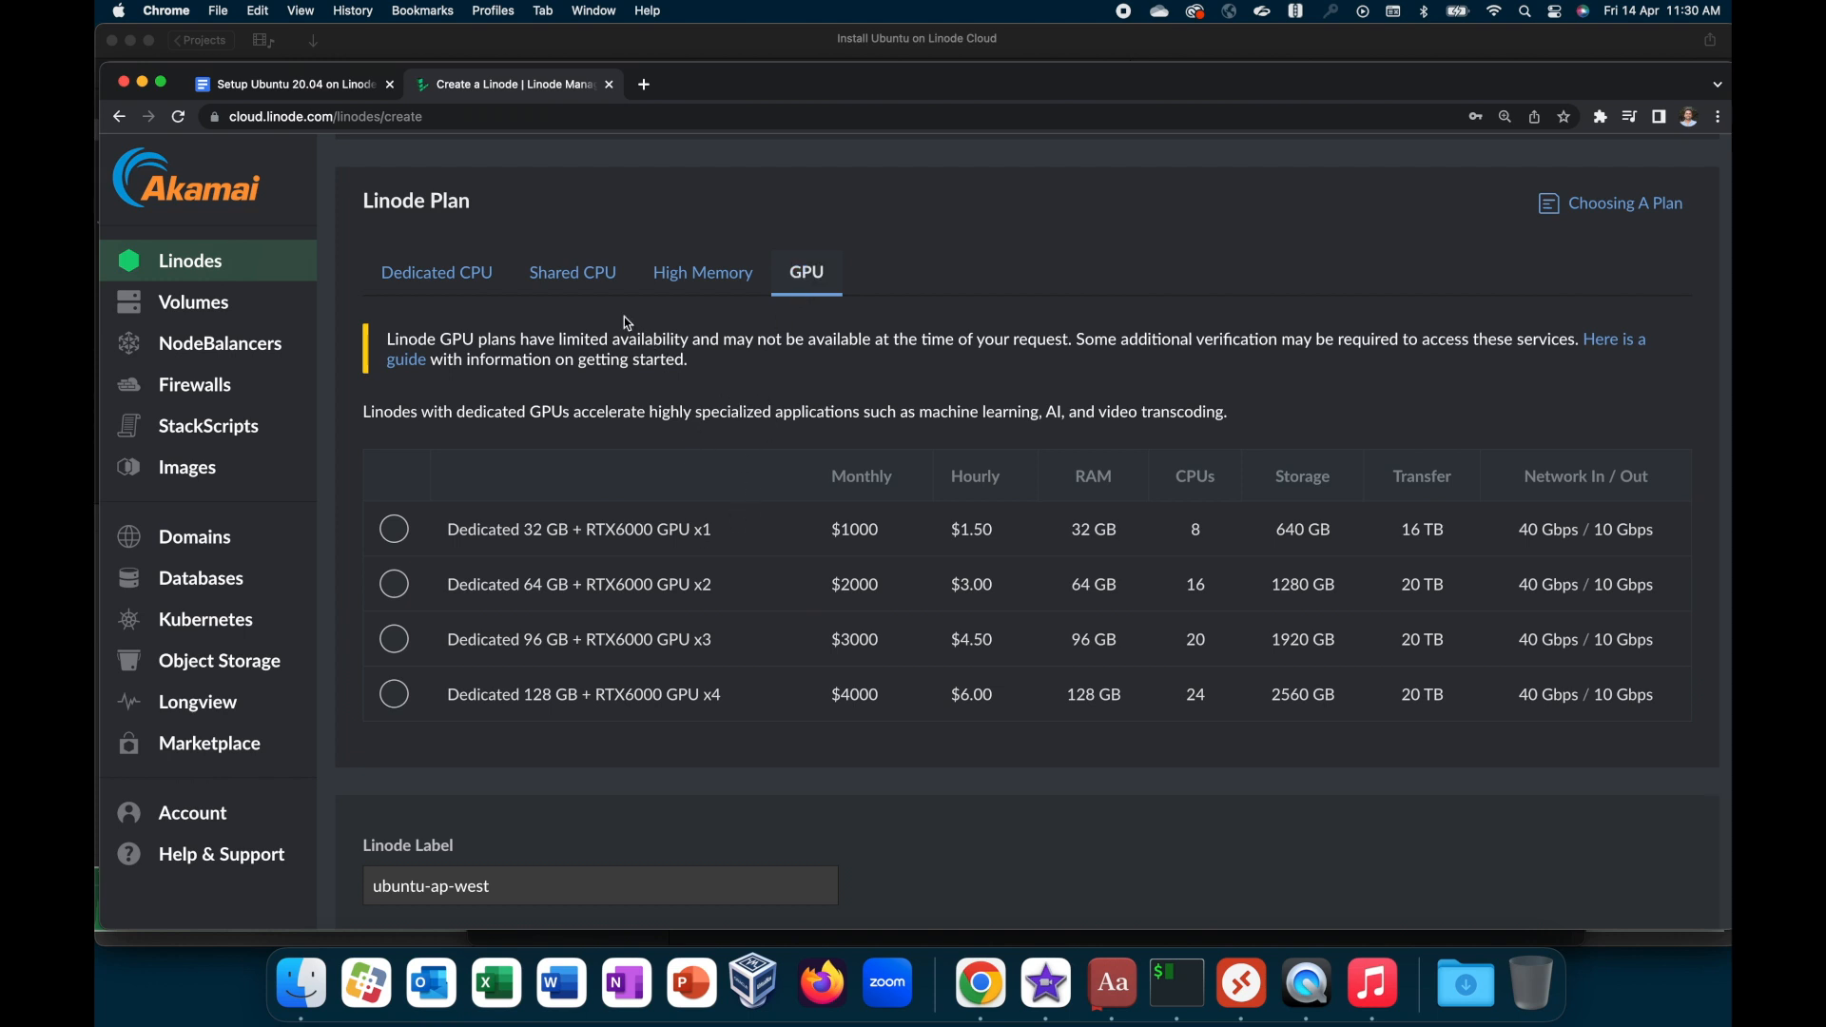
Step: Select the Nanode 1 GB plan from the Shared CPU plans
click(596, 283)
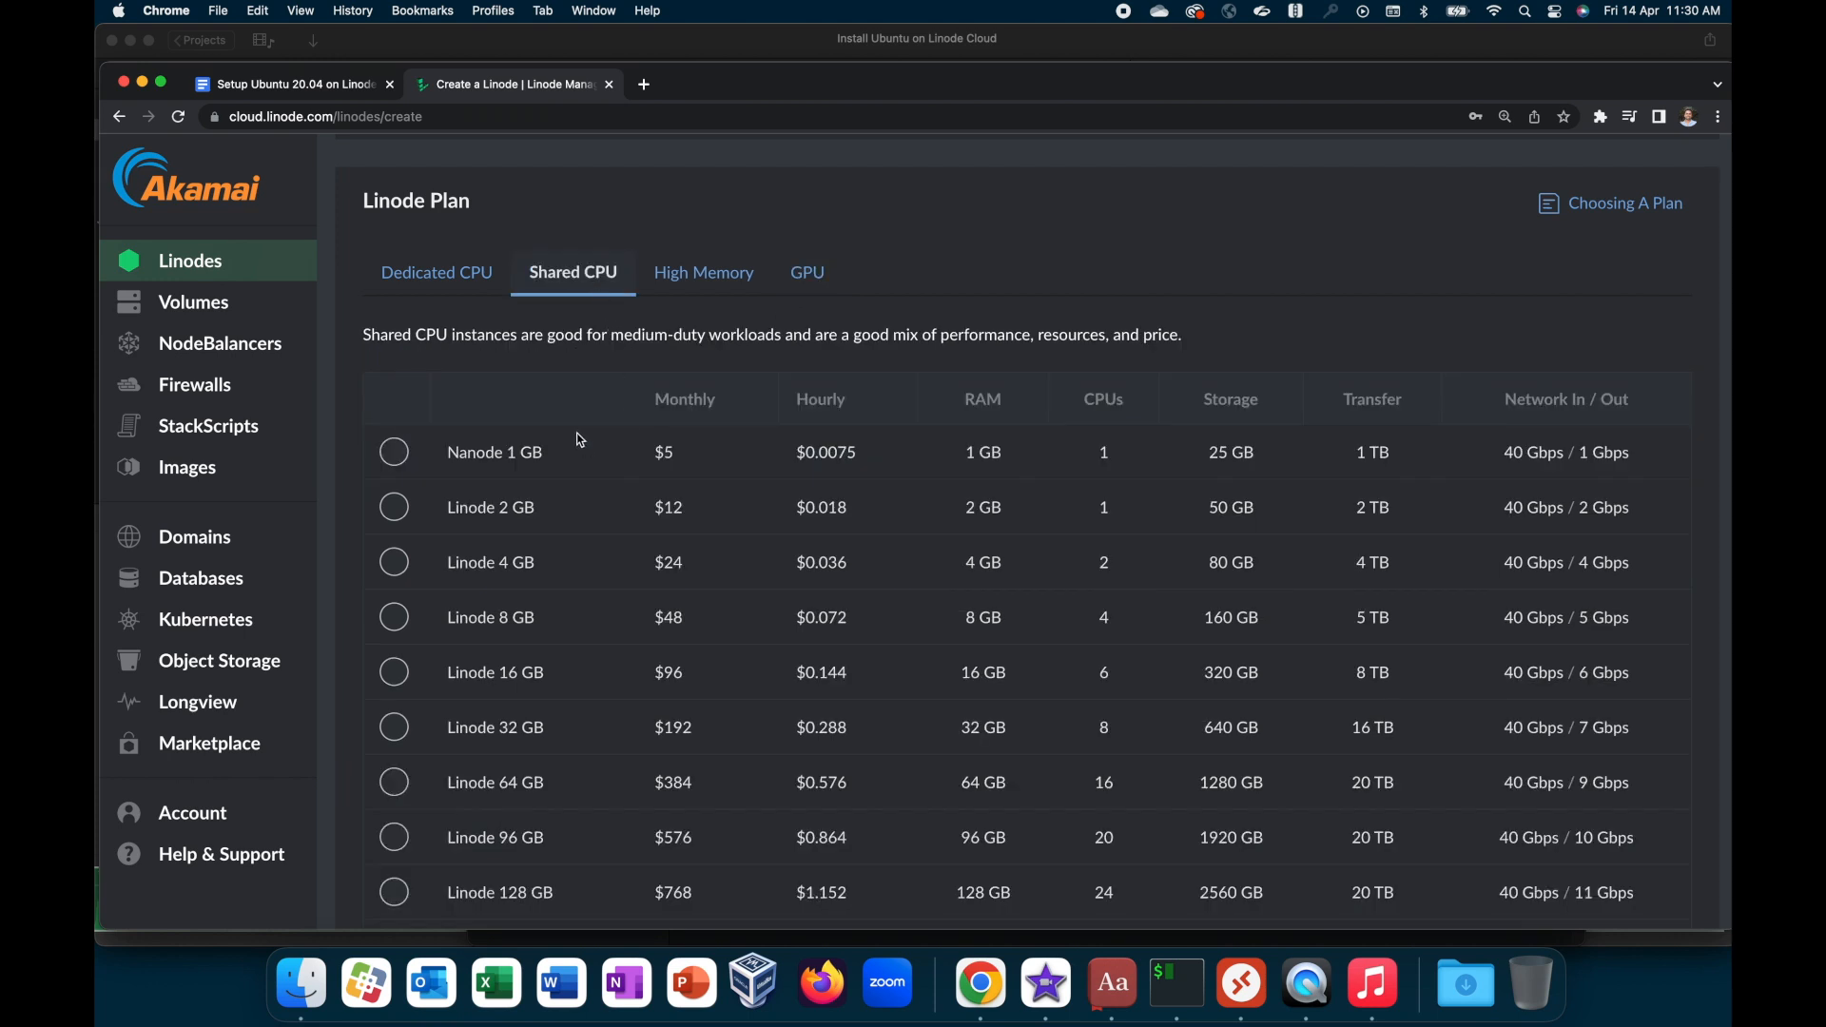
scroll(636, 414, down, 2)
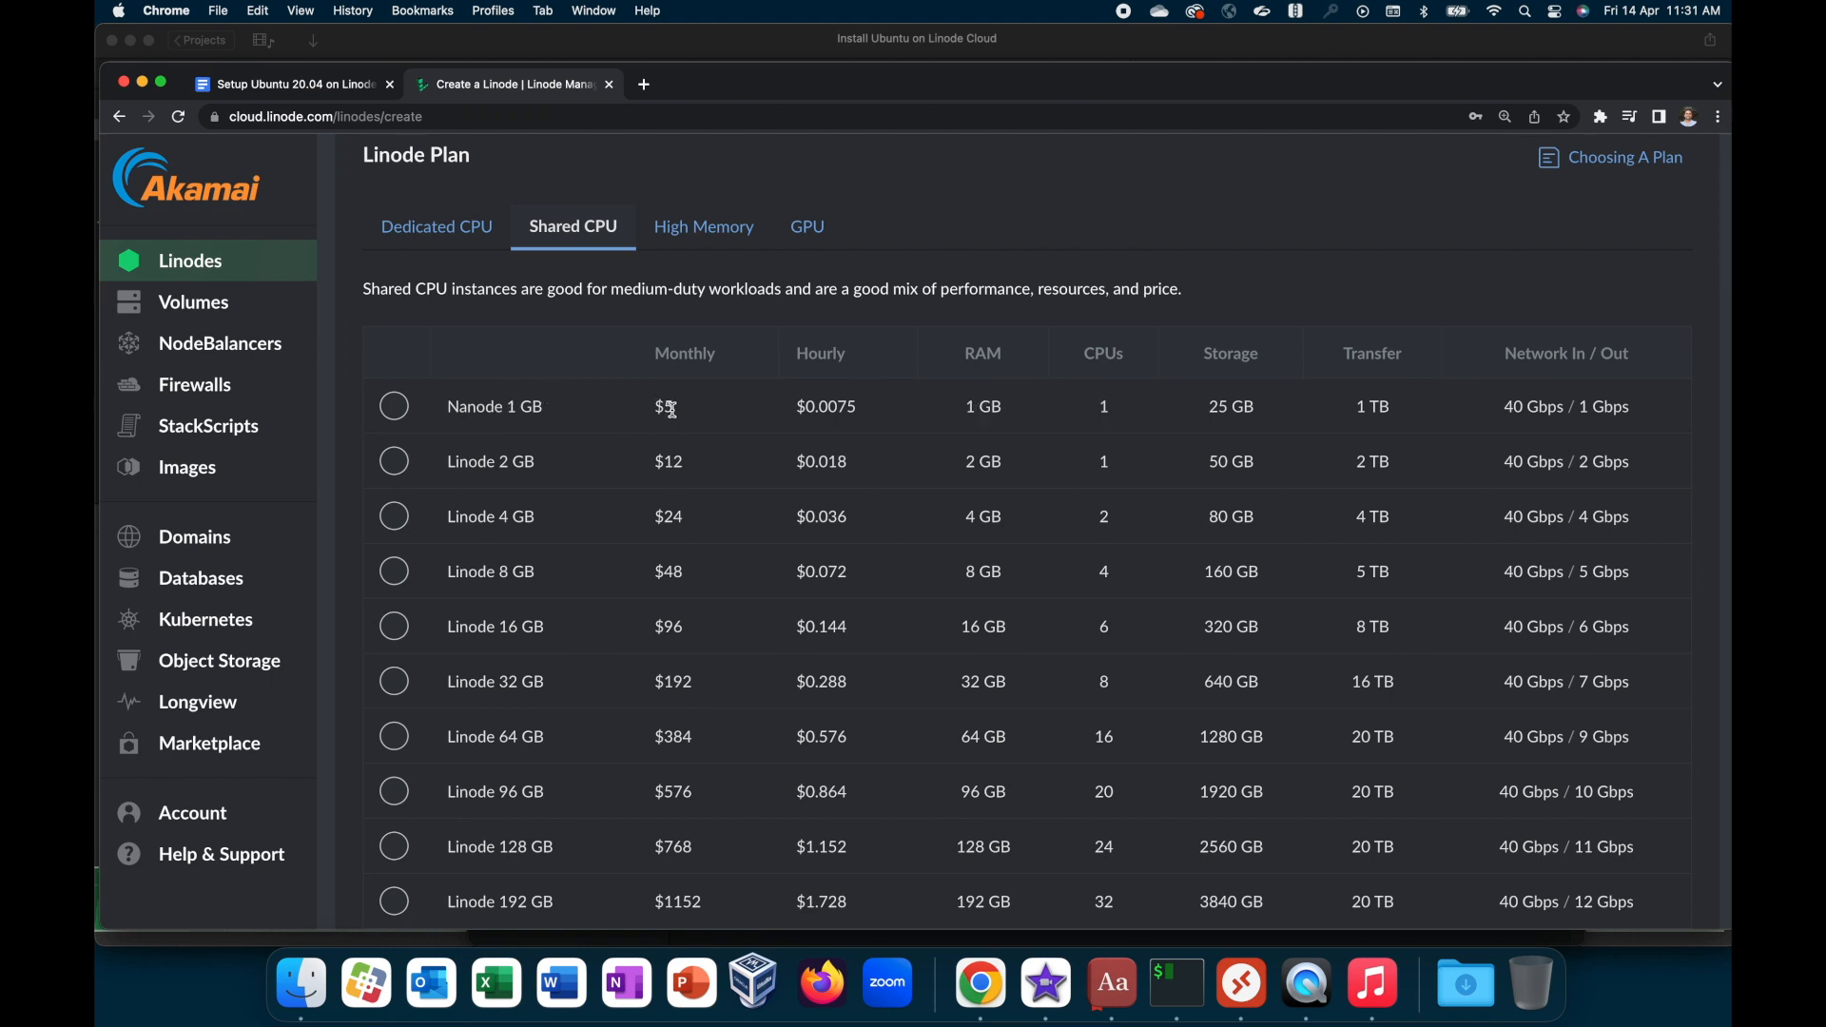
click(396, 407)
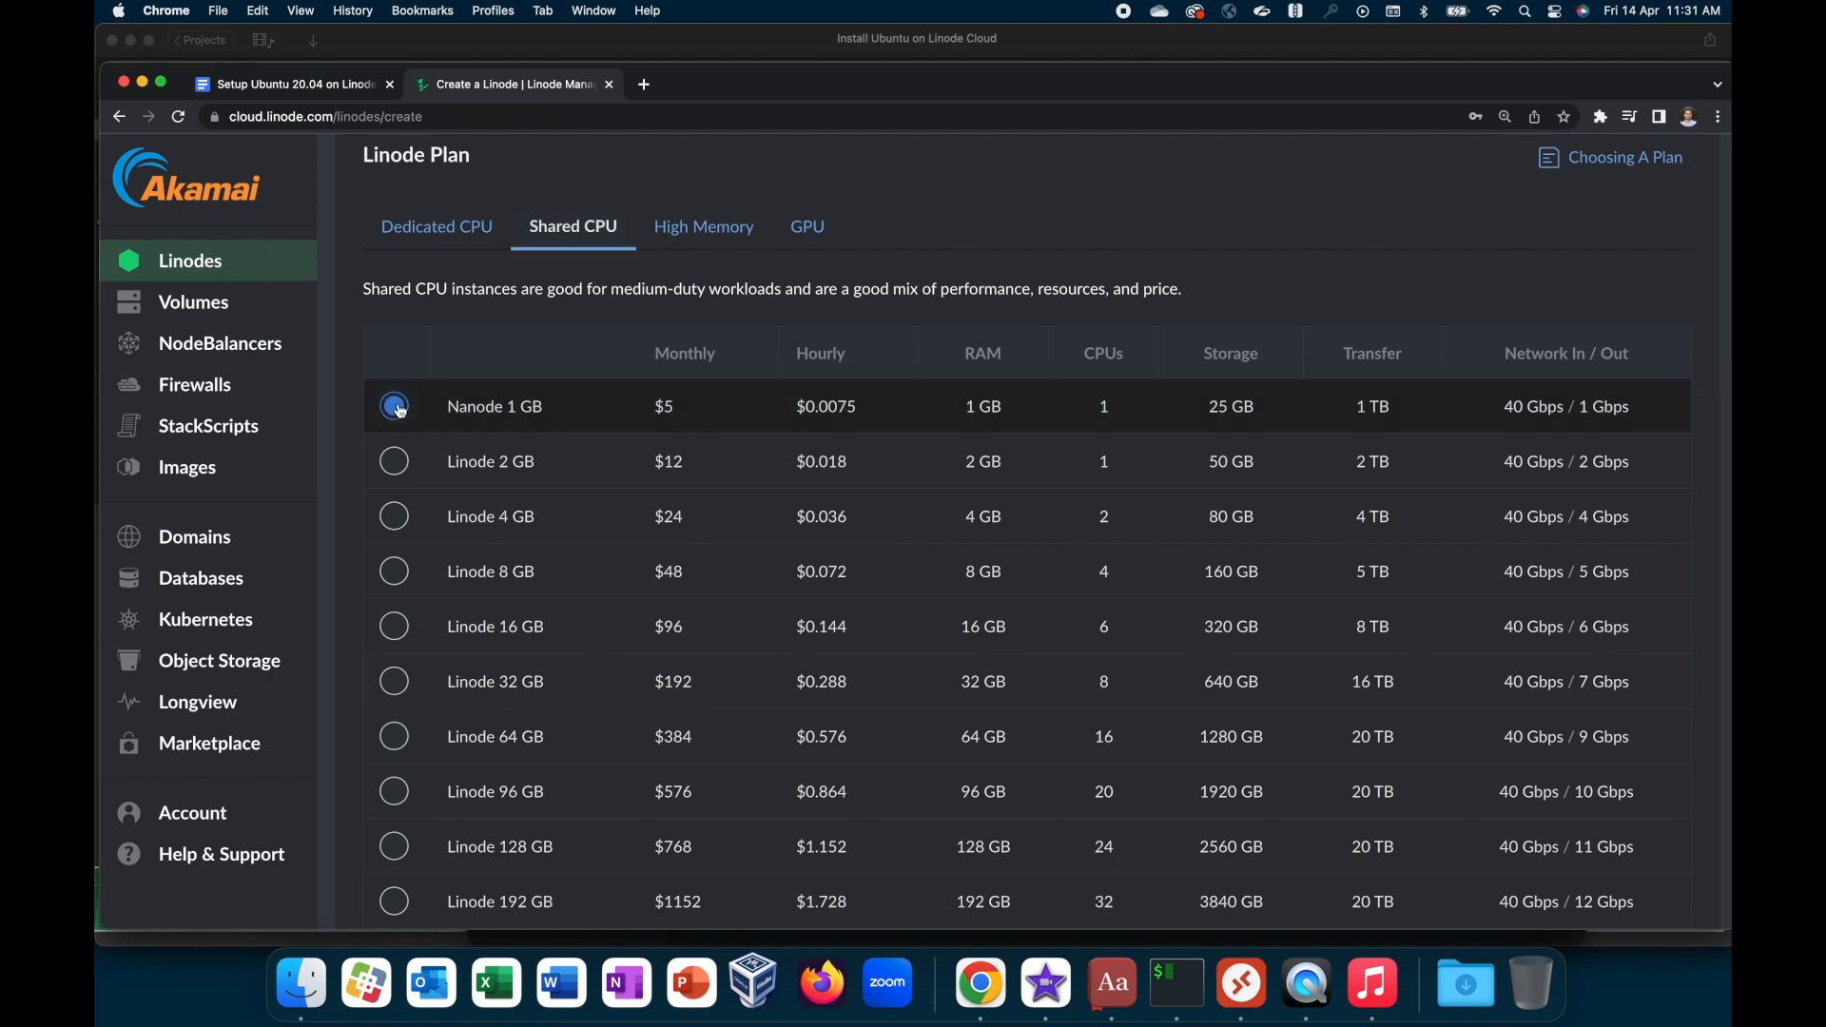
Step: Set the Linode label to test-server
scroll(601, 522, down, 5)
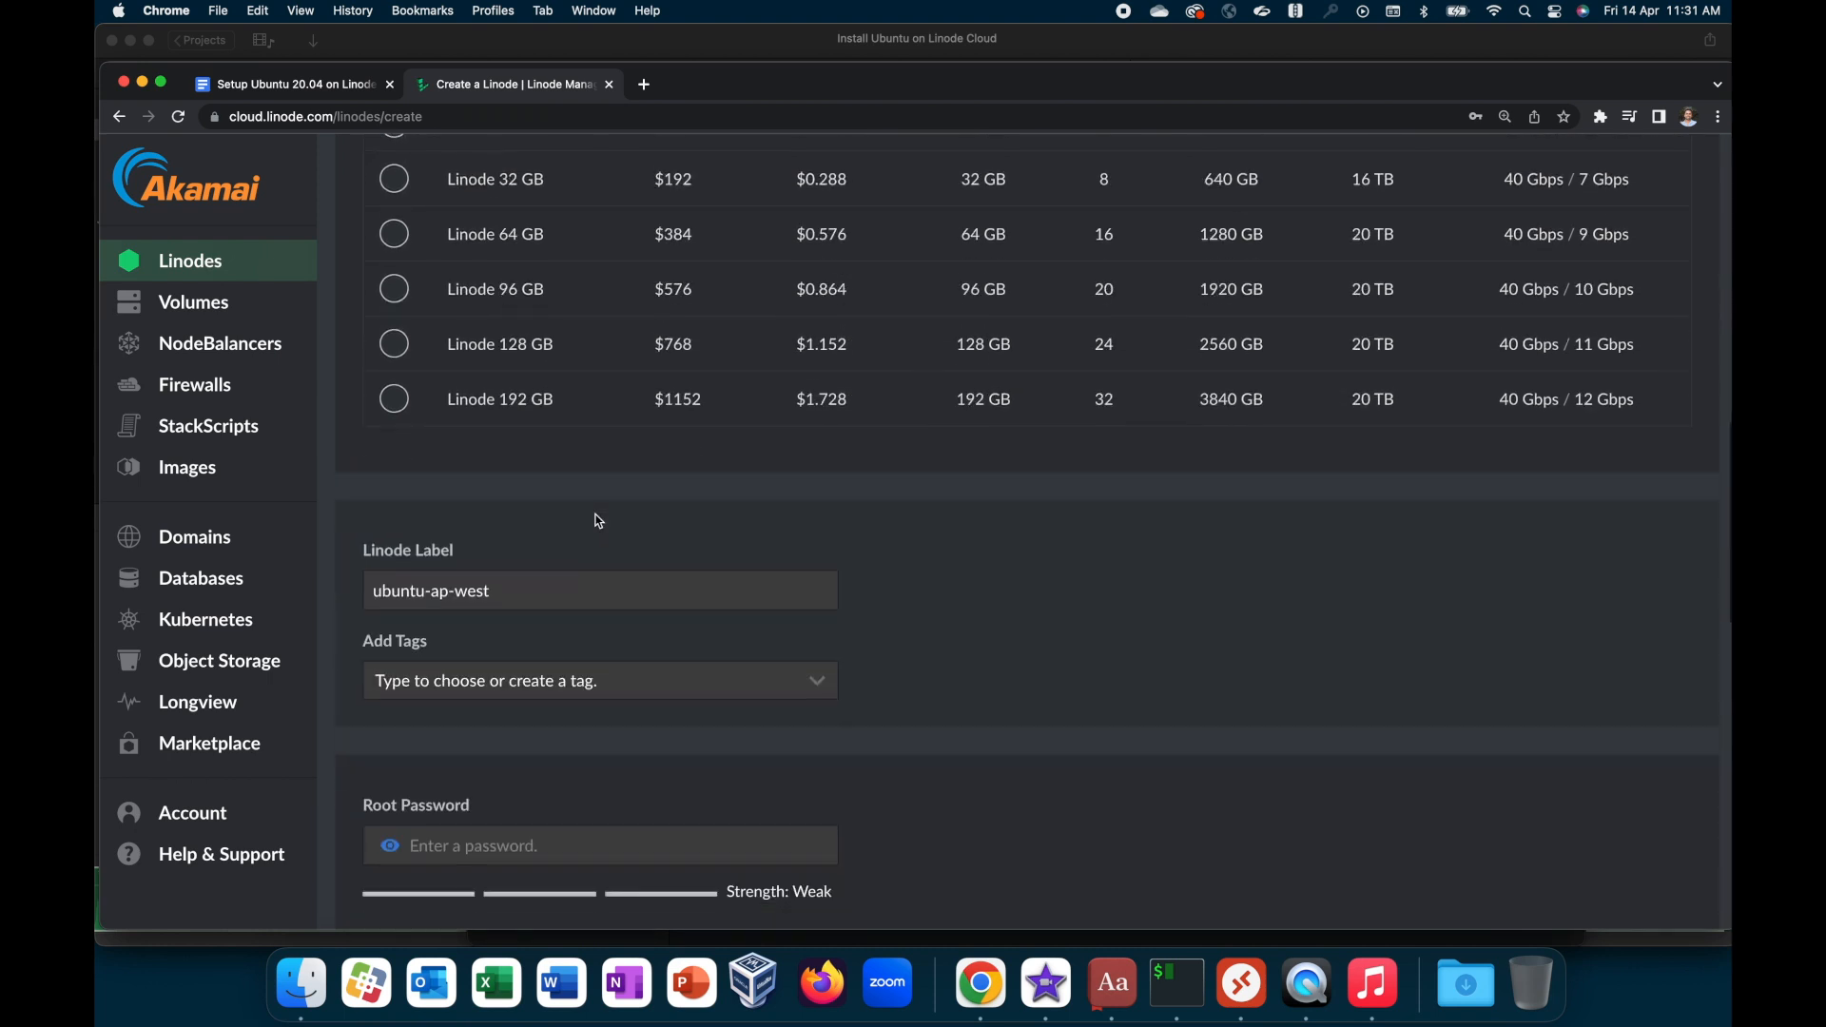
triple_click(582, 585)
text(test)
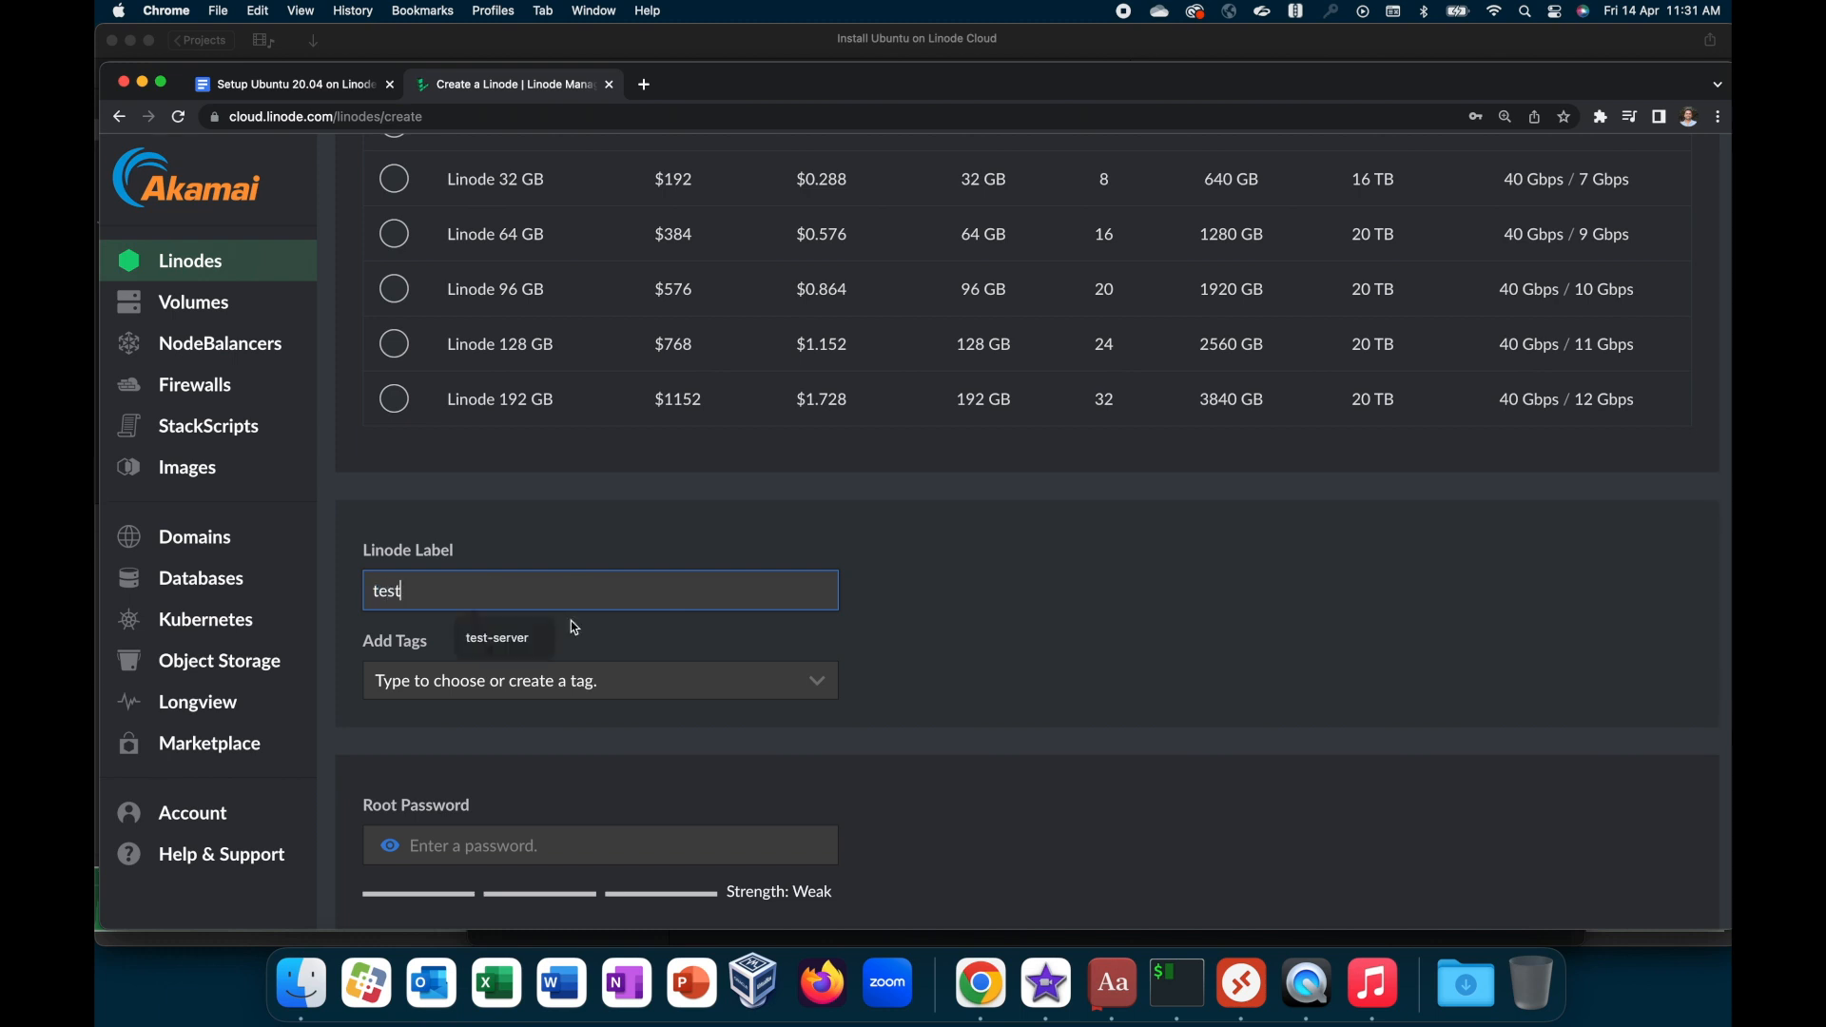
click(545, 648)
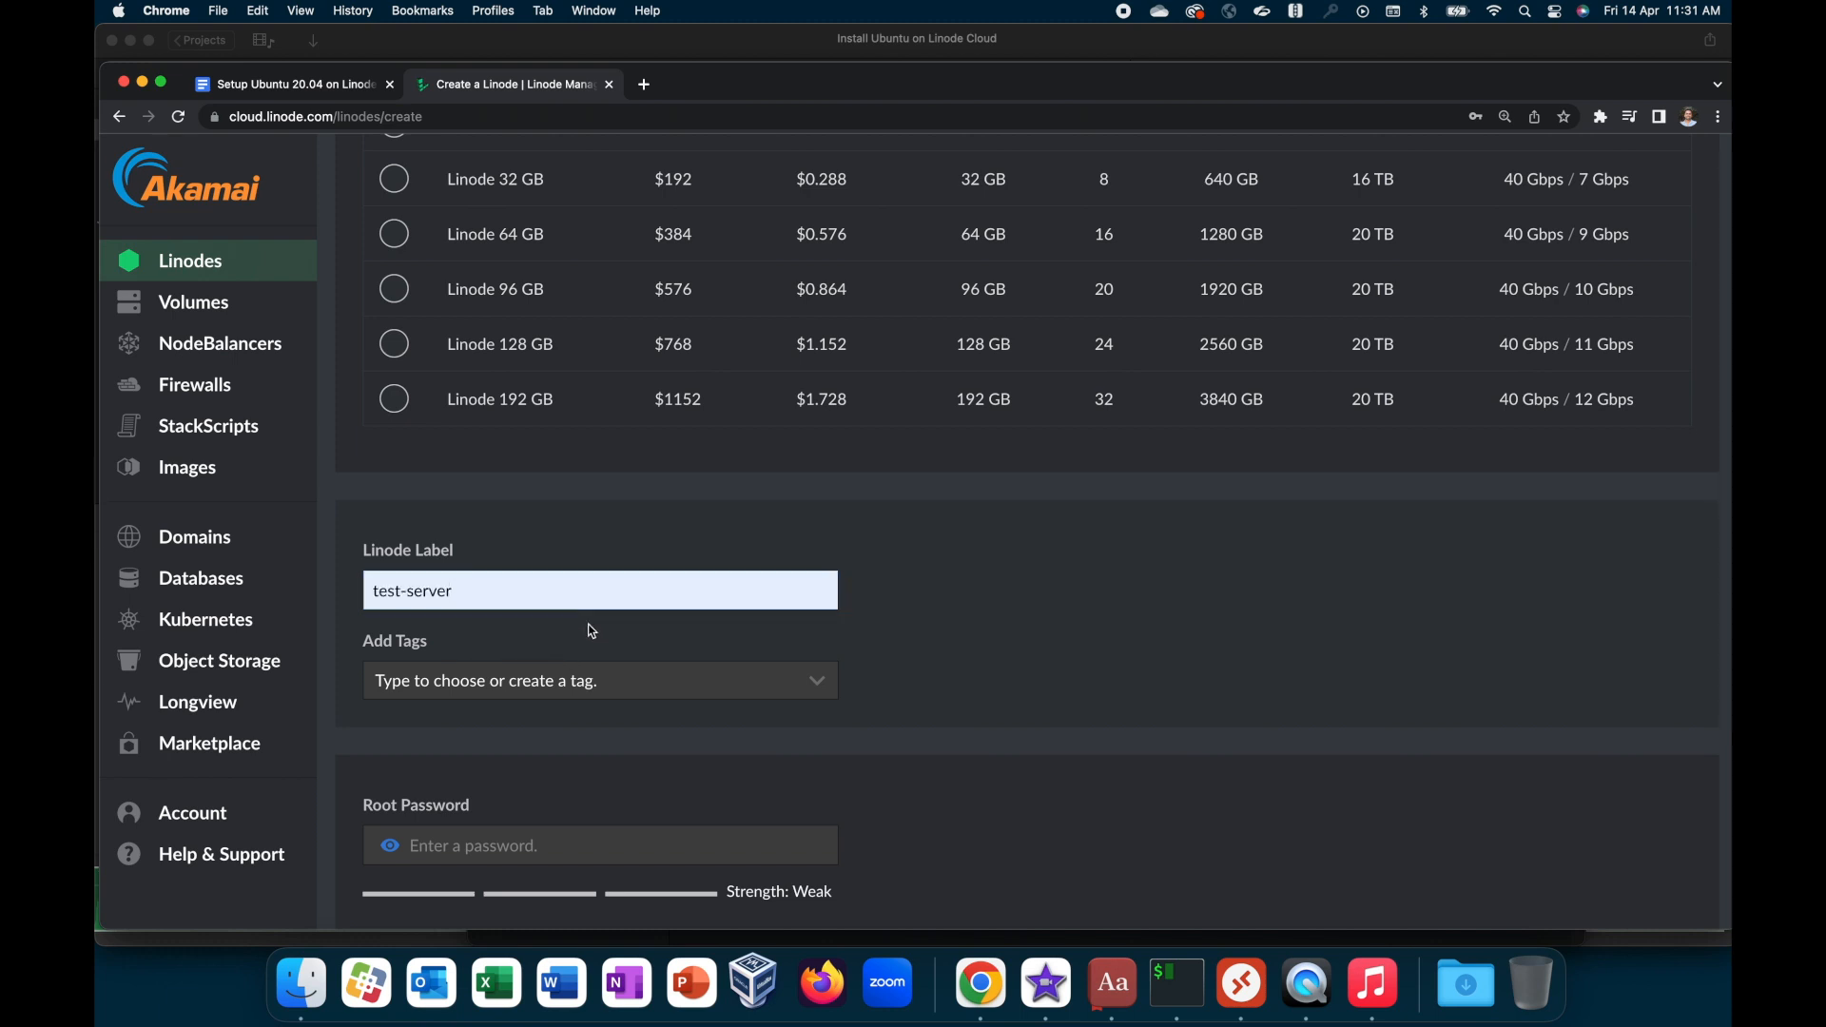
scroll(647, 630, down, 1)
click(583, 556)
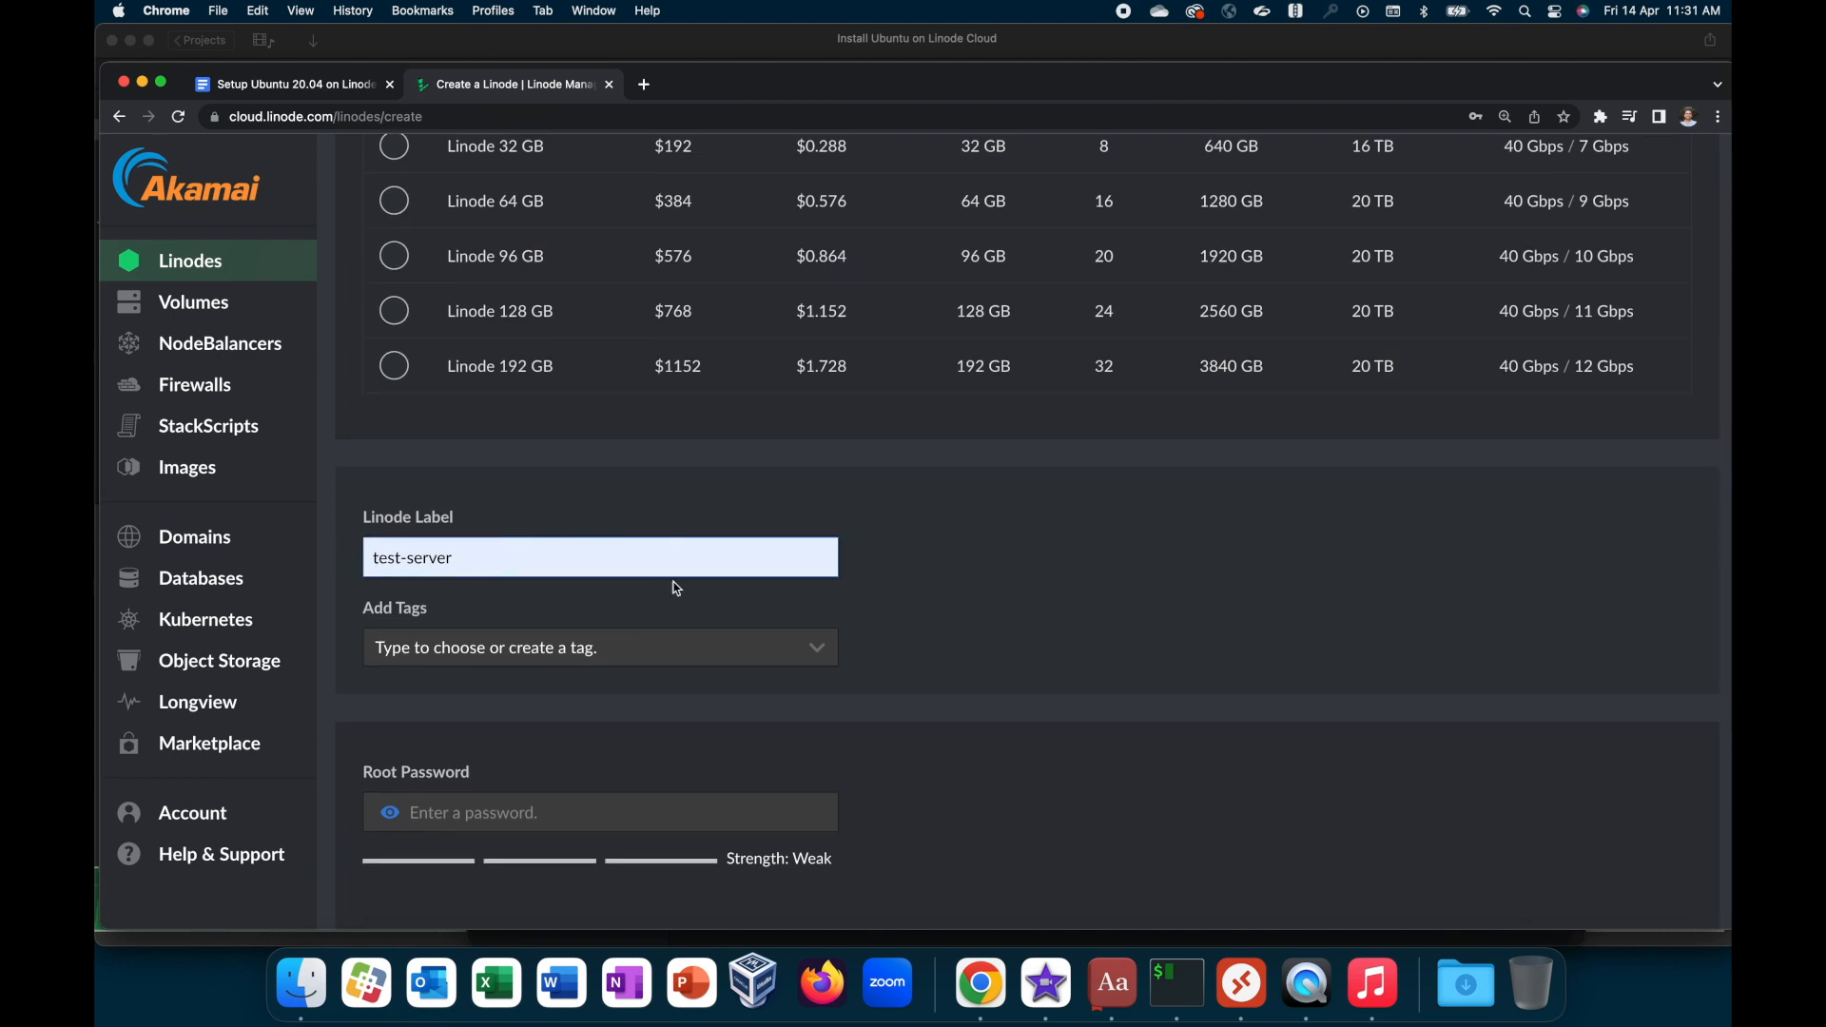
Step: Paste the root password for the new server into the Root Password field
scroll(676, 590, down, 2)
scroll(675, 590, down, 2)
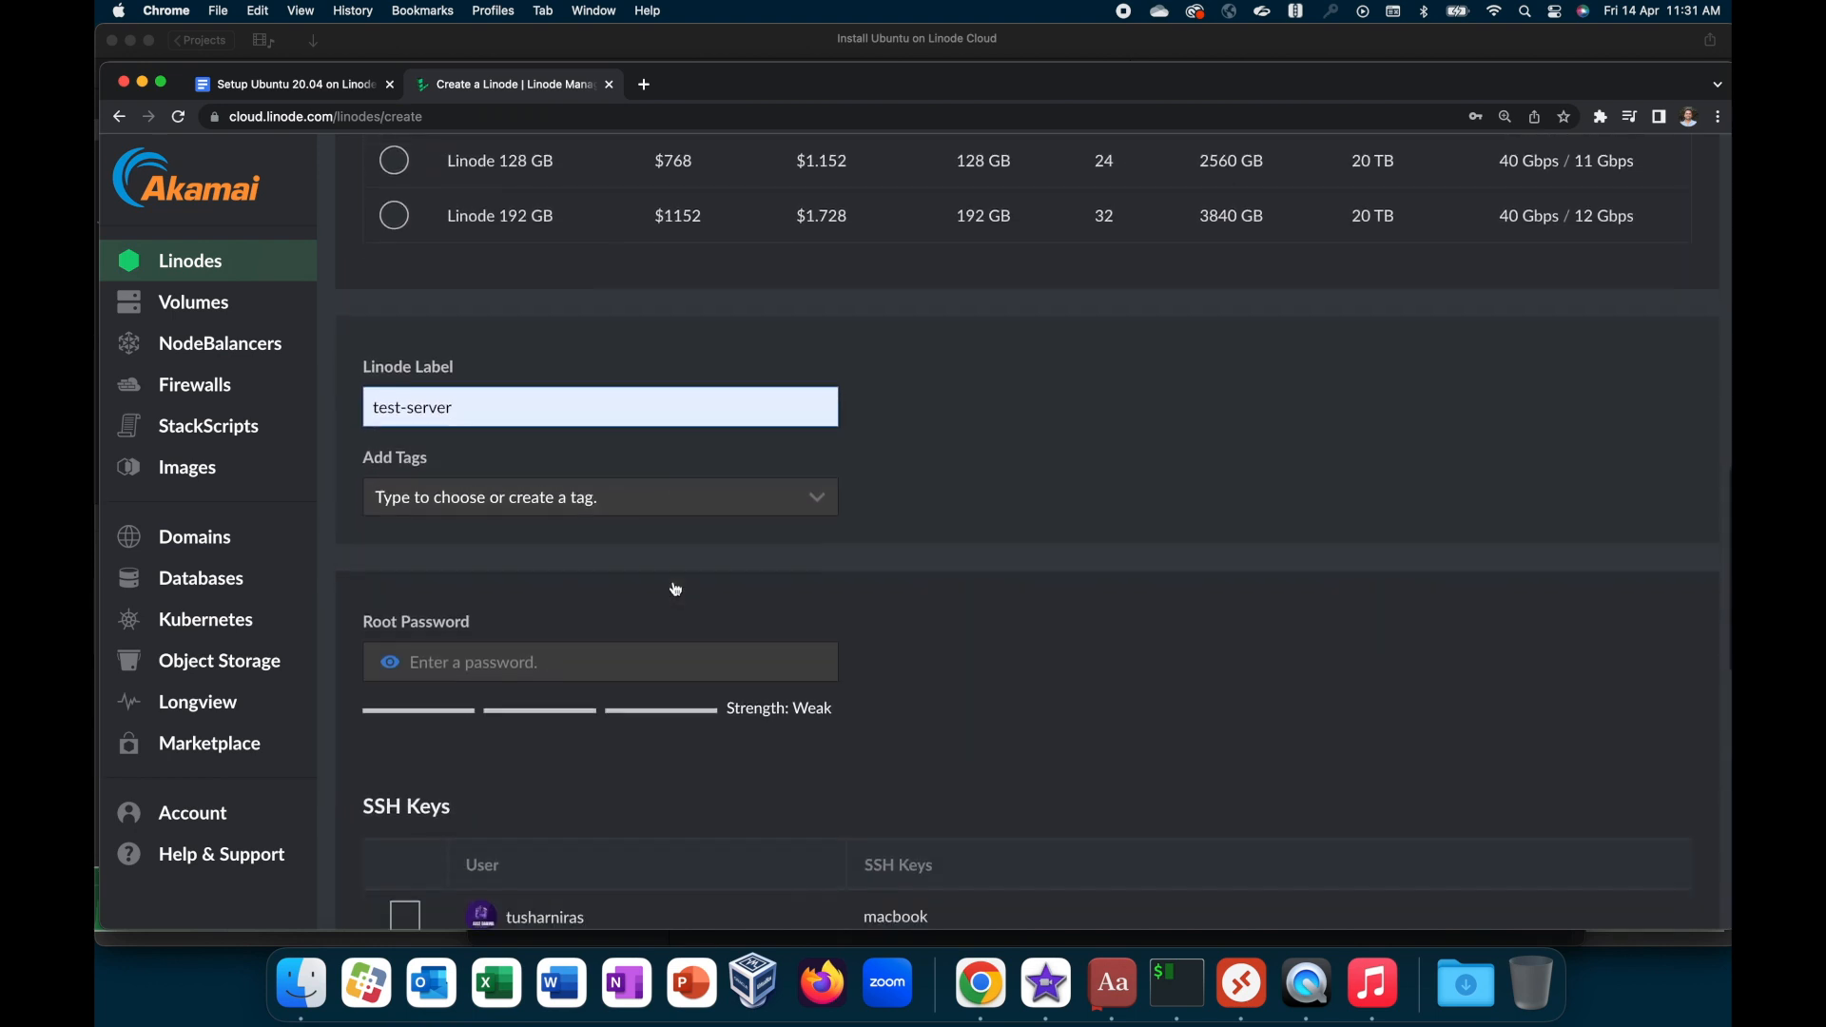
click(665, 658)
scroll(727, 580, down, 1)
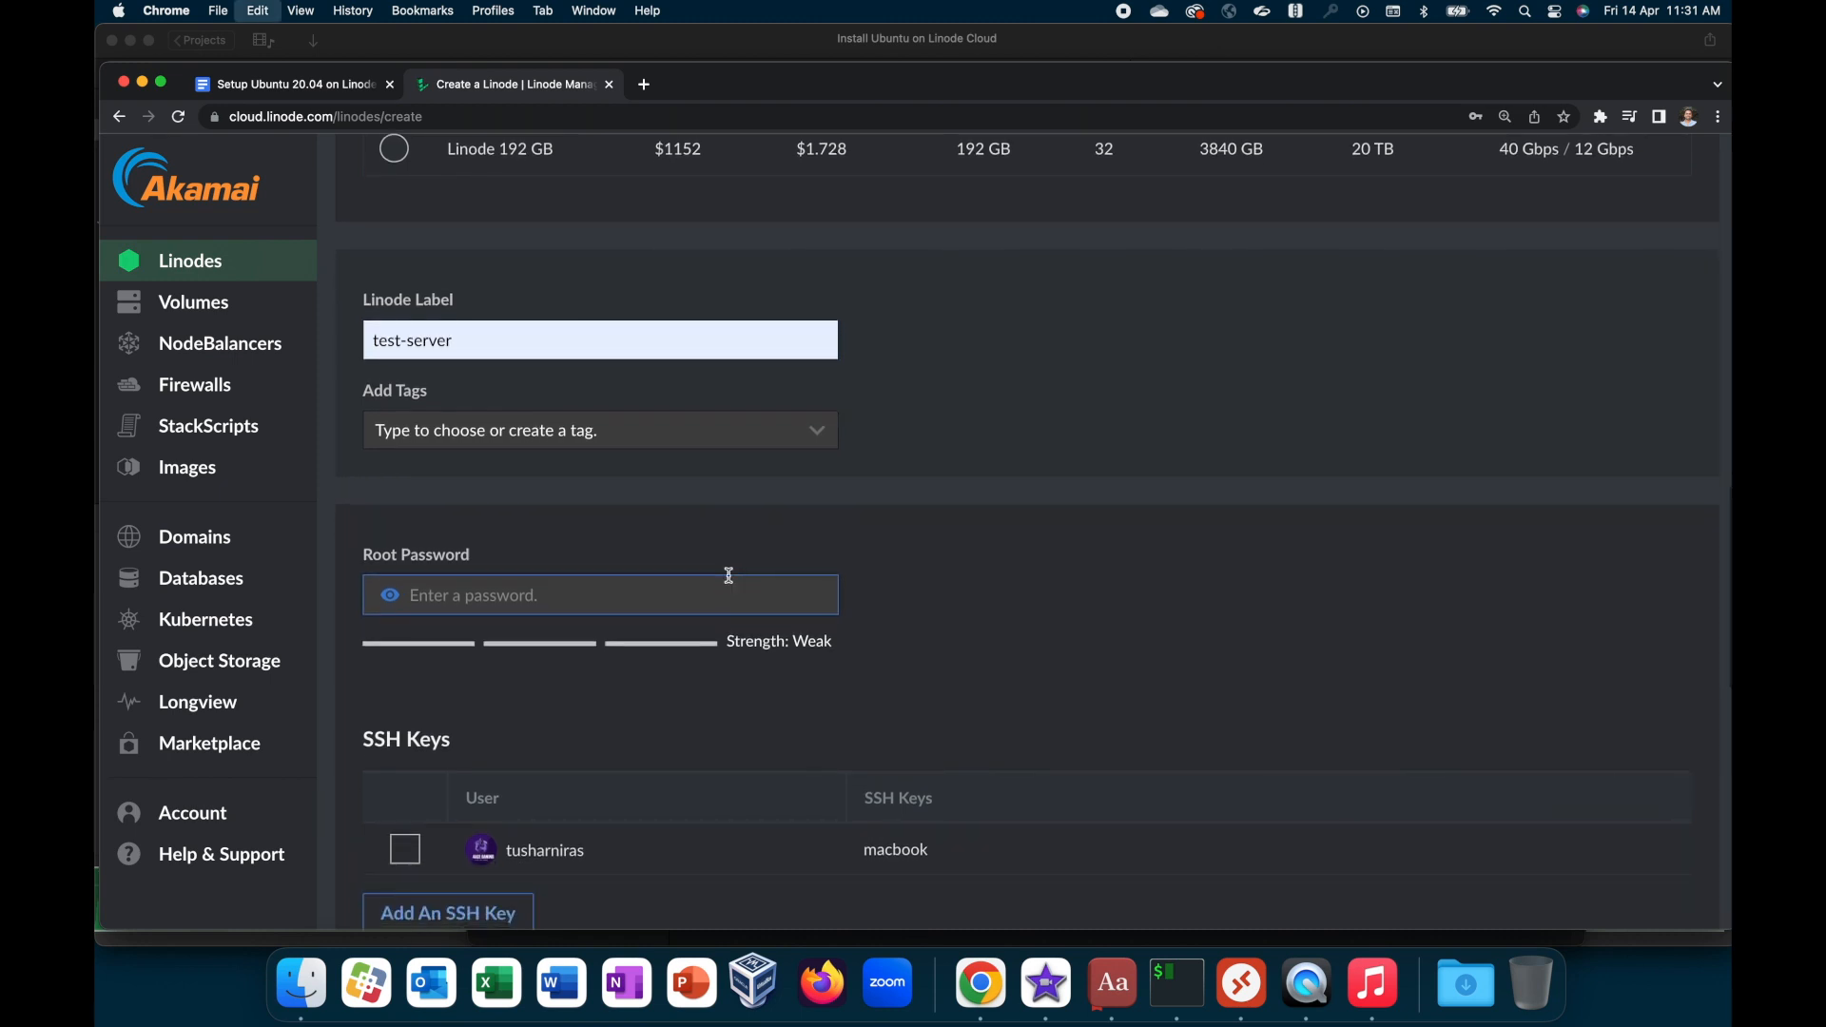
key(super+v)
scroll(546, 445, down, 5)
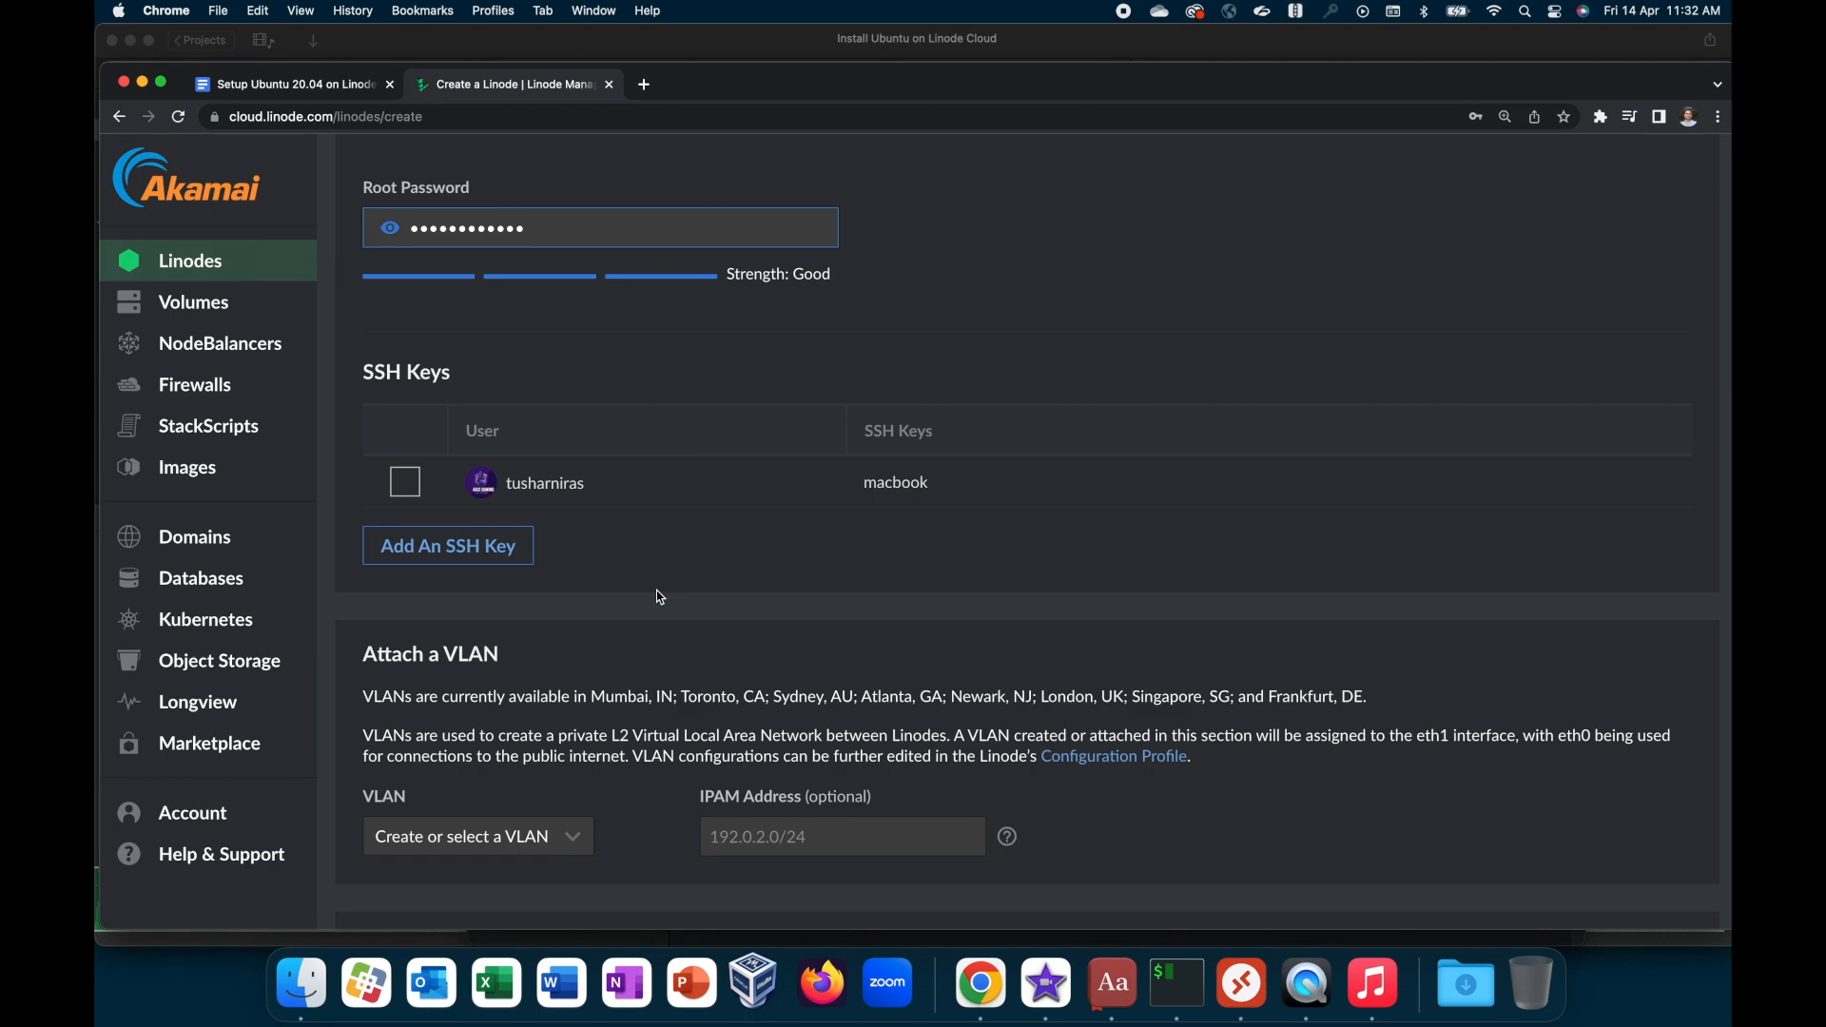
Step: Create the Linode without a VLAN or add-ons and dismiss the browser's offer to save the password
scroll(670, 582, down, 6)
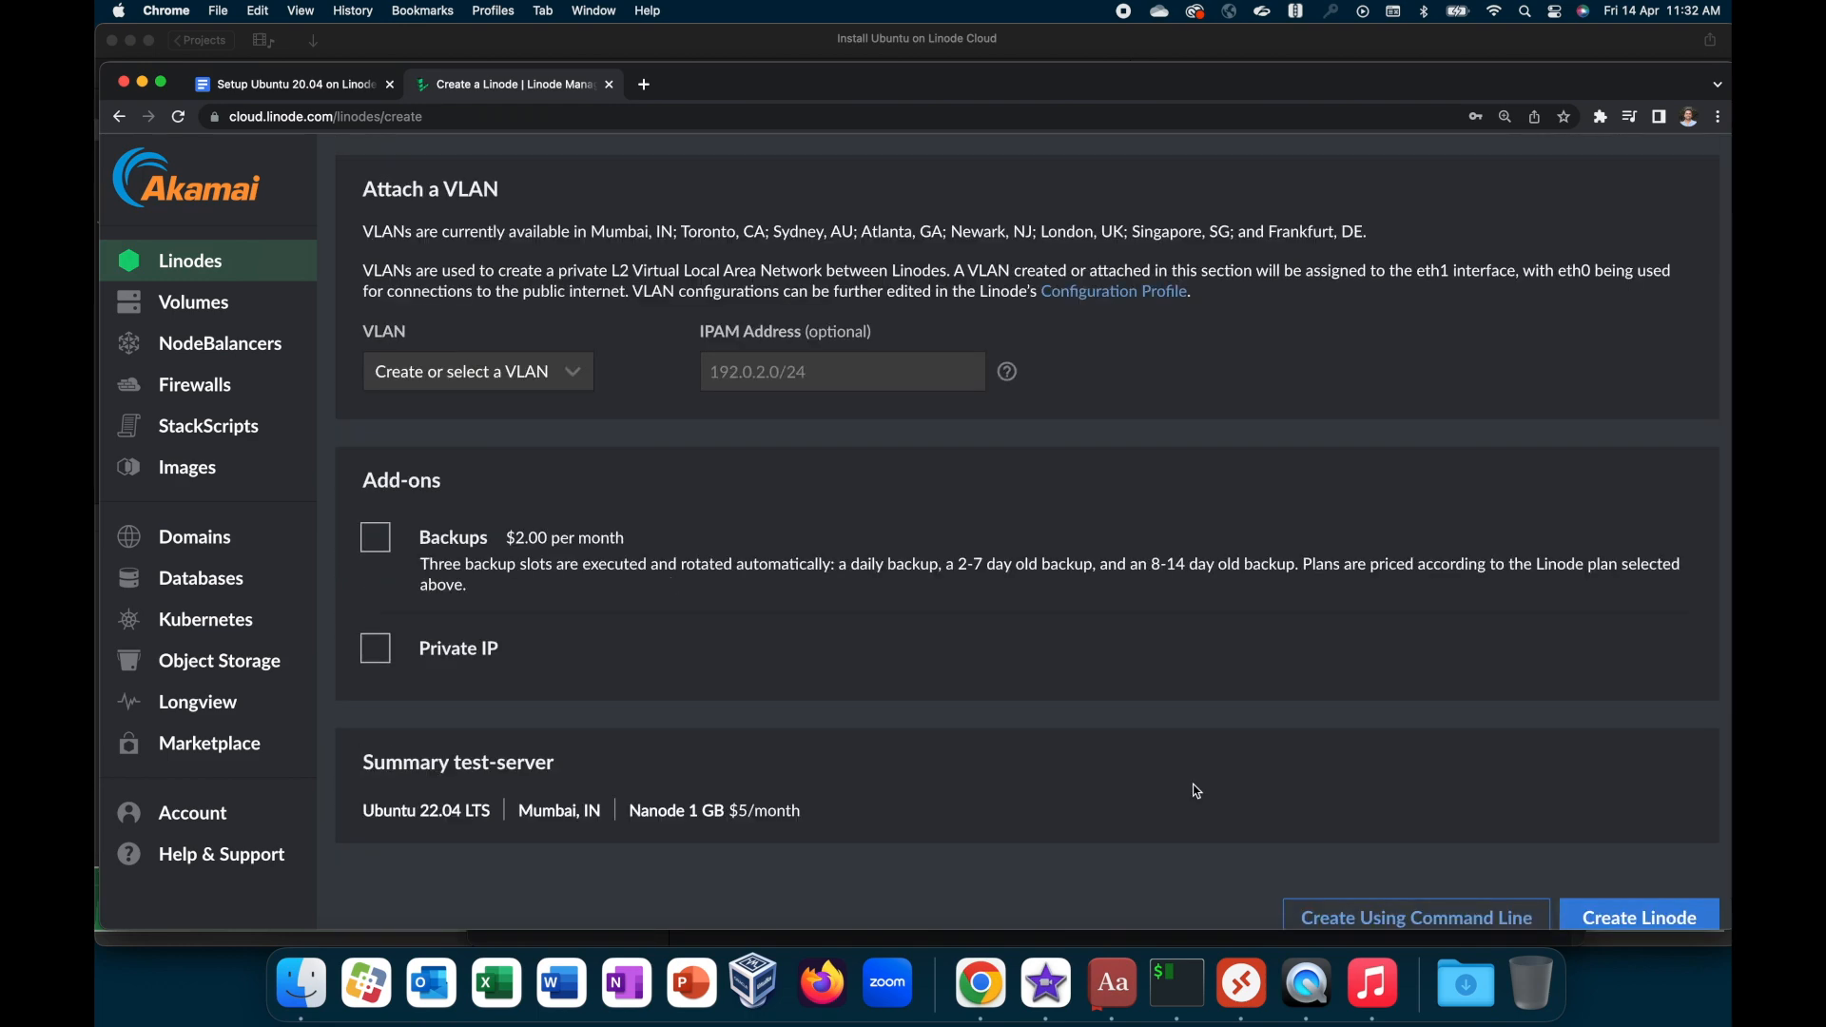
scroll(1196, 791, down, 1)
click(1589, 847)
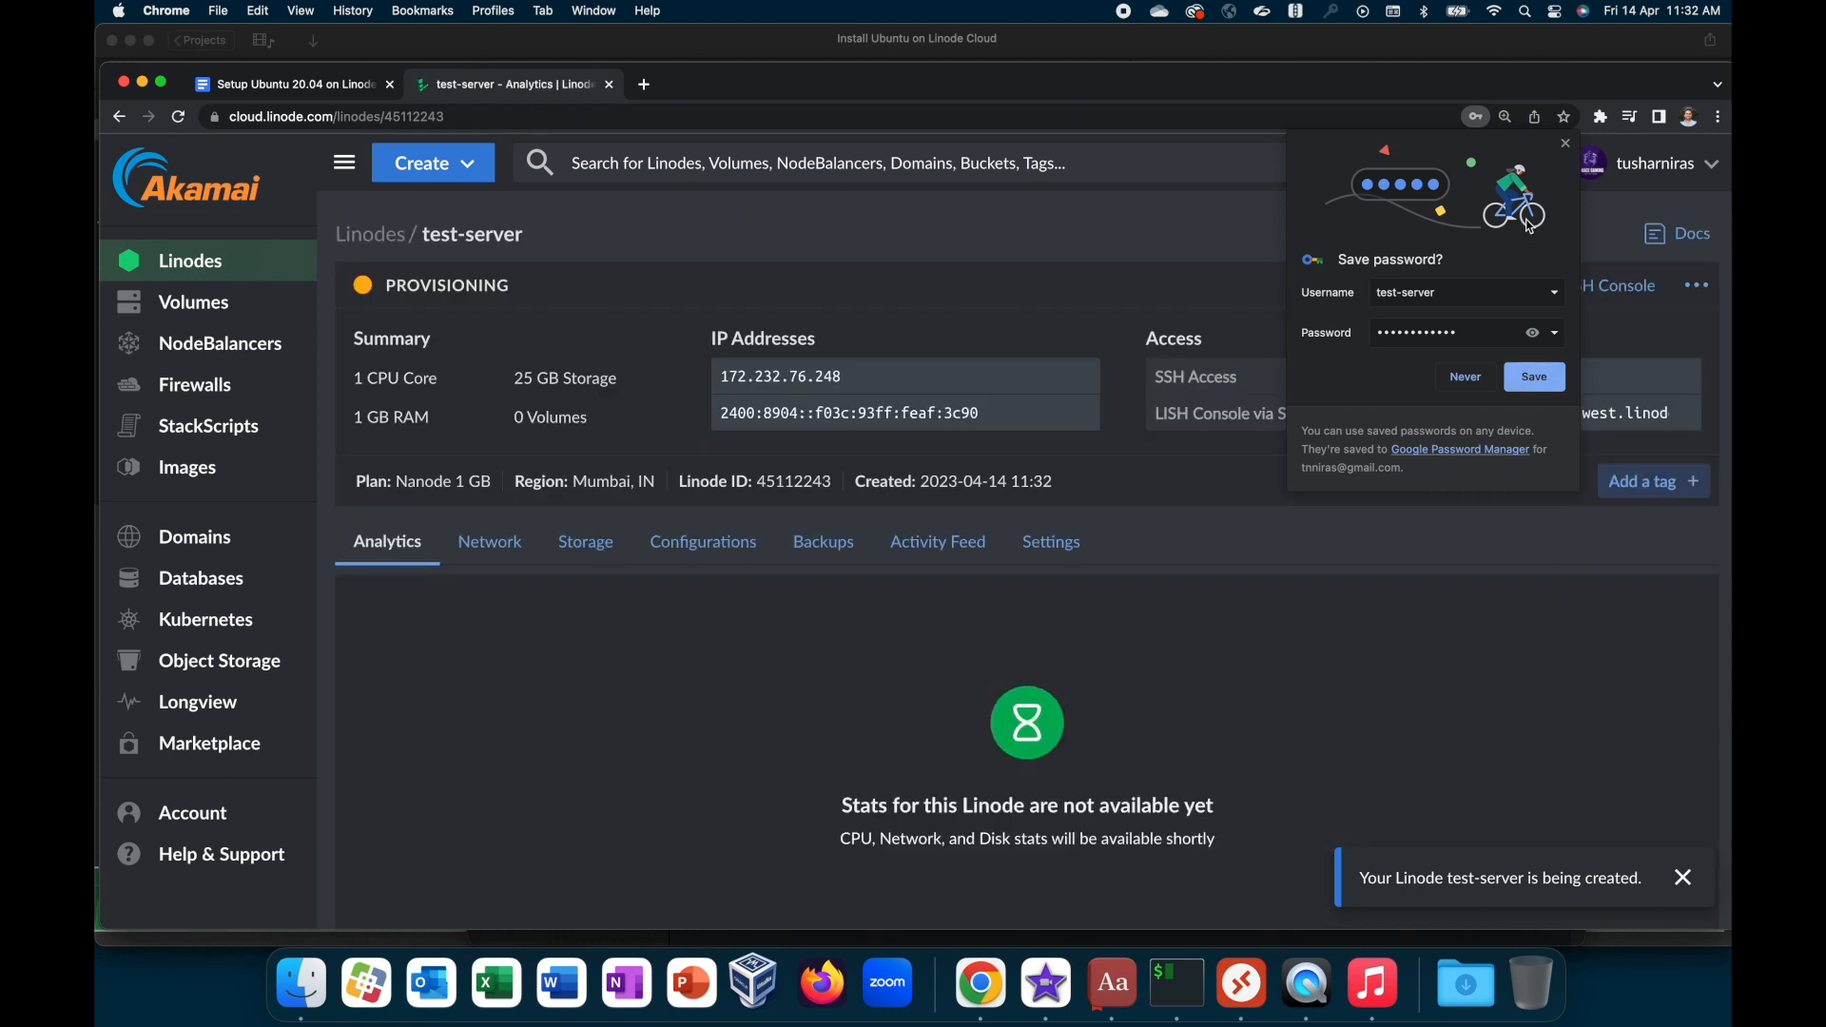
click(1566, 144)
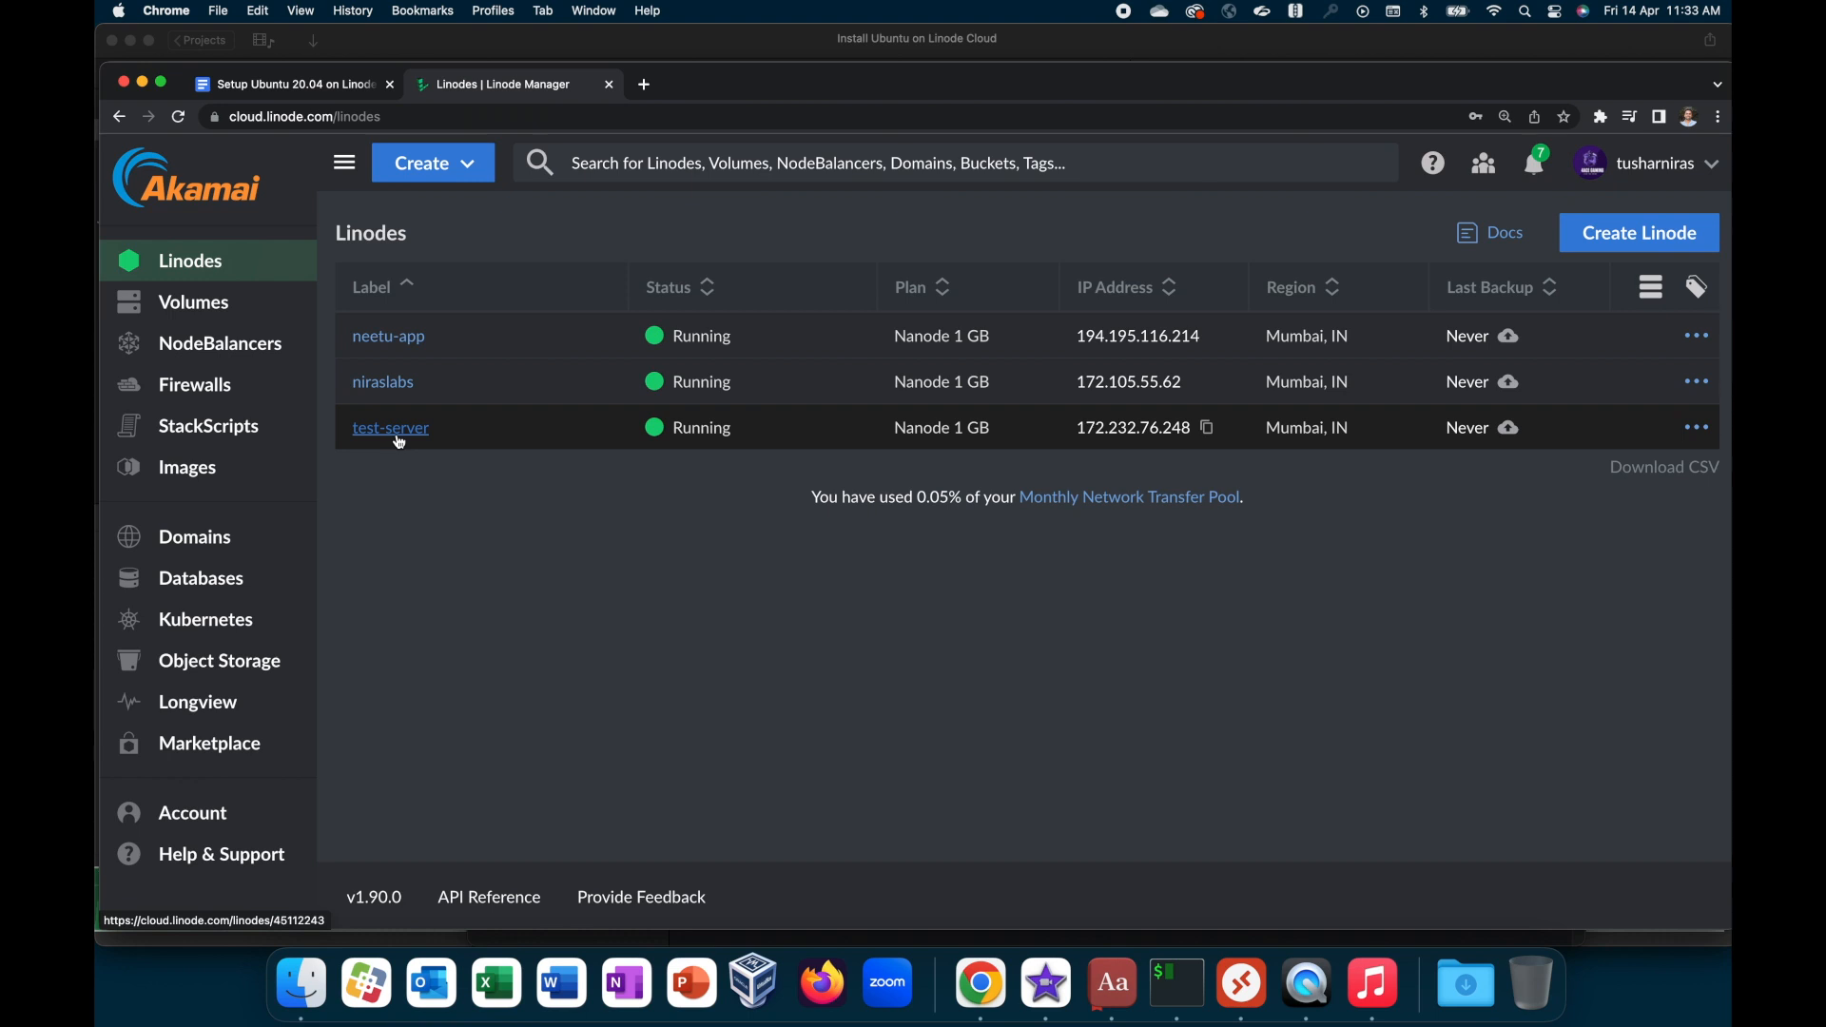
Step: Copy the root SSH access command from test-server's details and run it in iTerm2
click(391, 429)
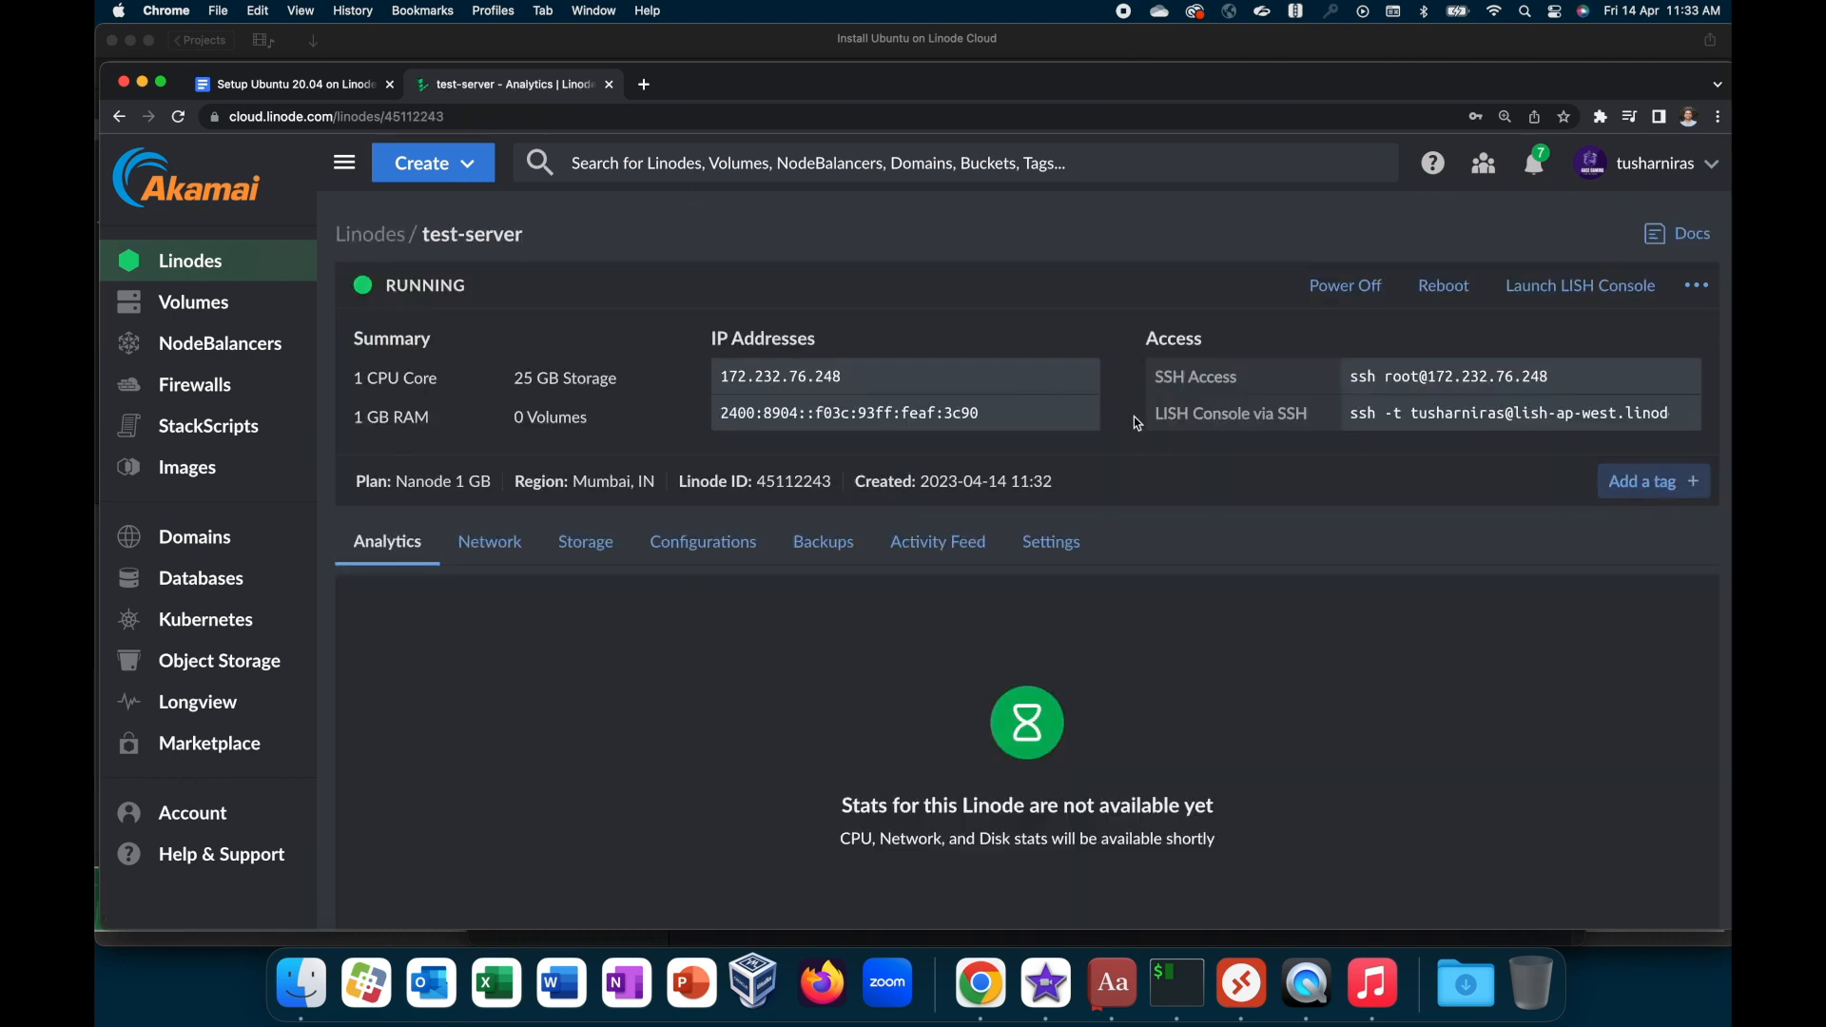
click(1681, 375)
click(1194, 984)
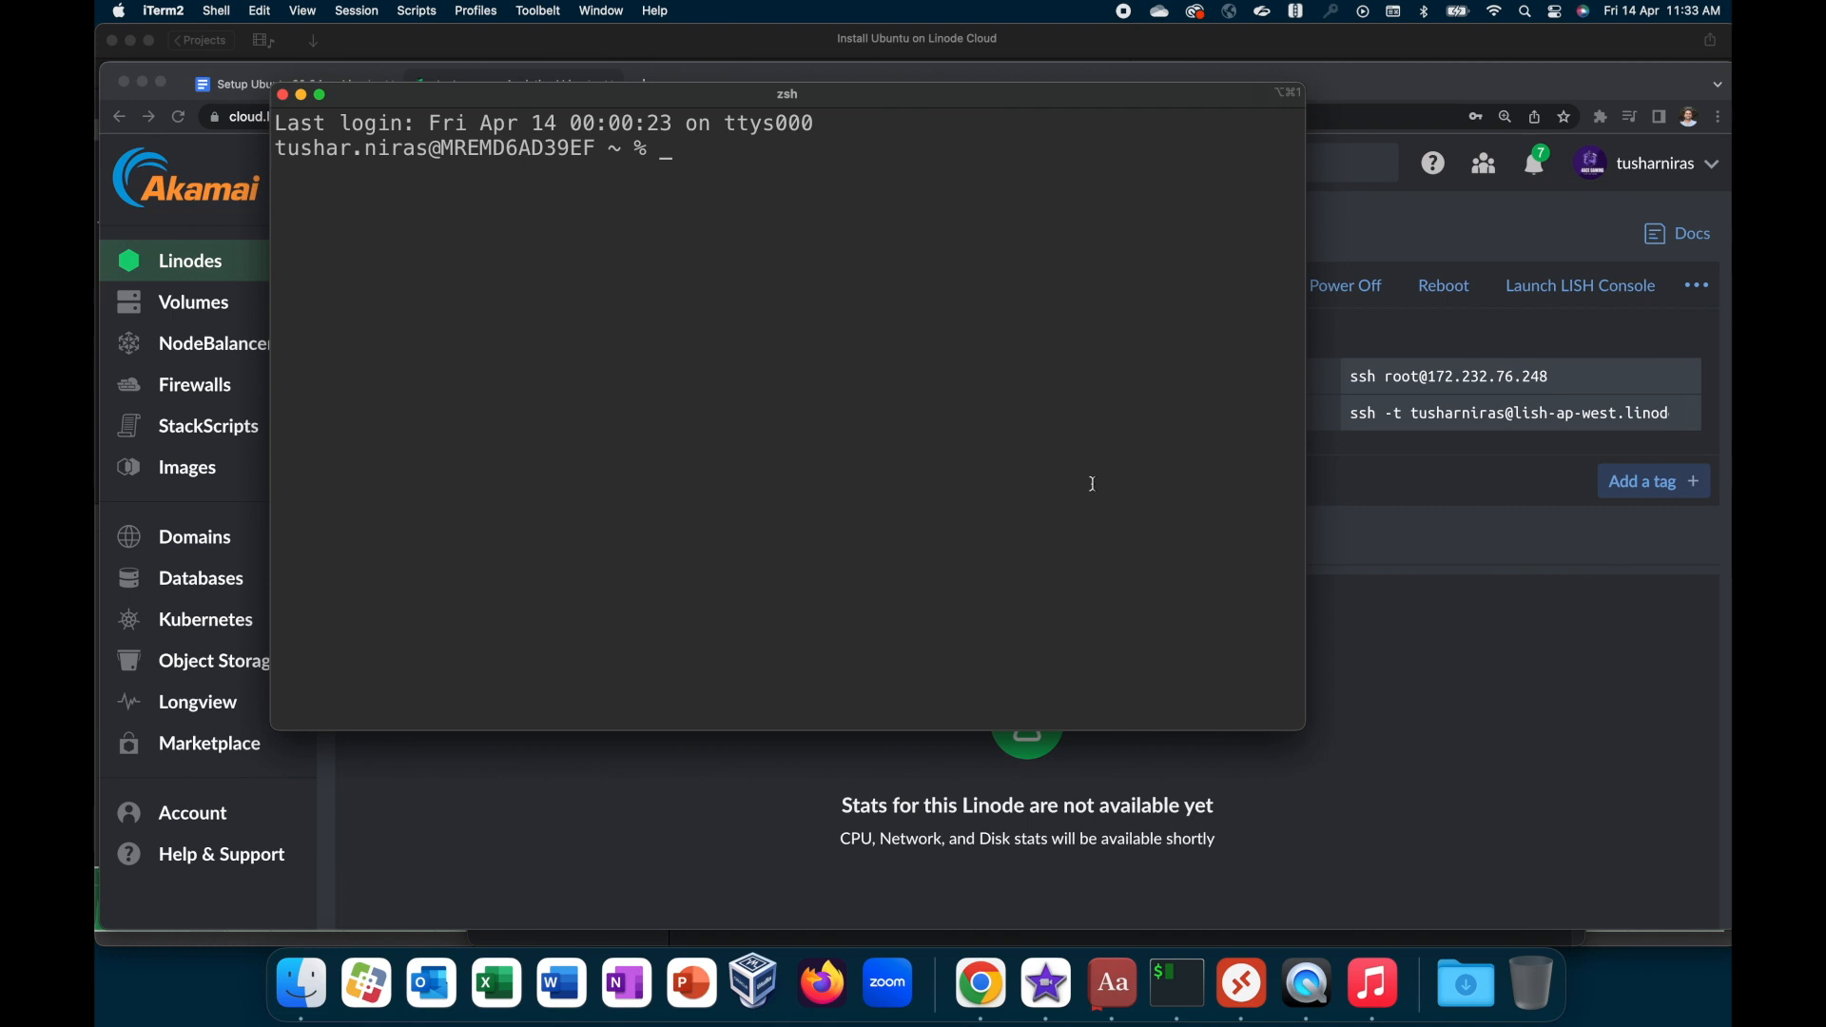
key(super+v)
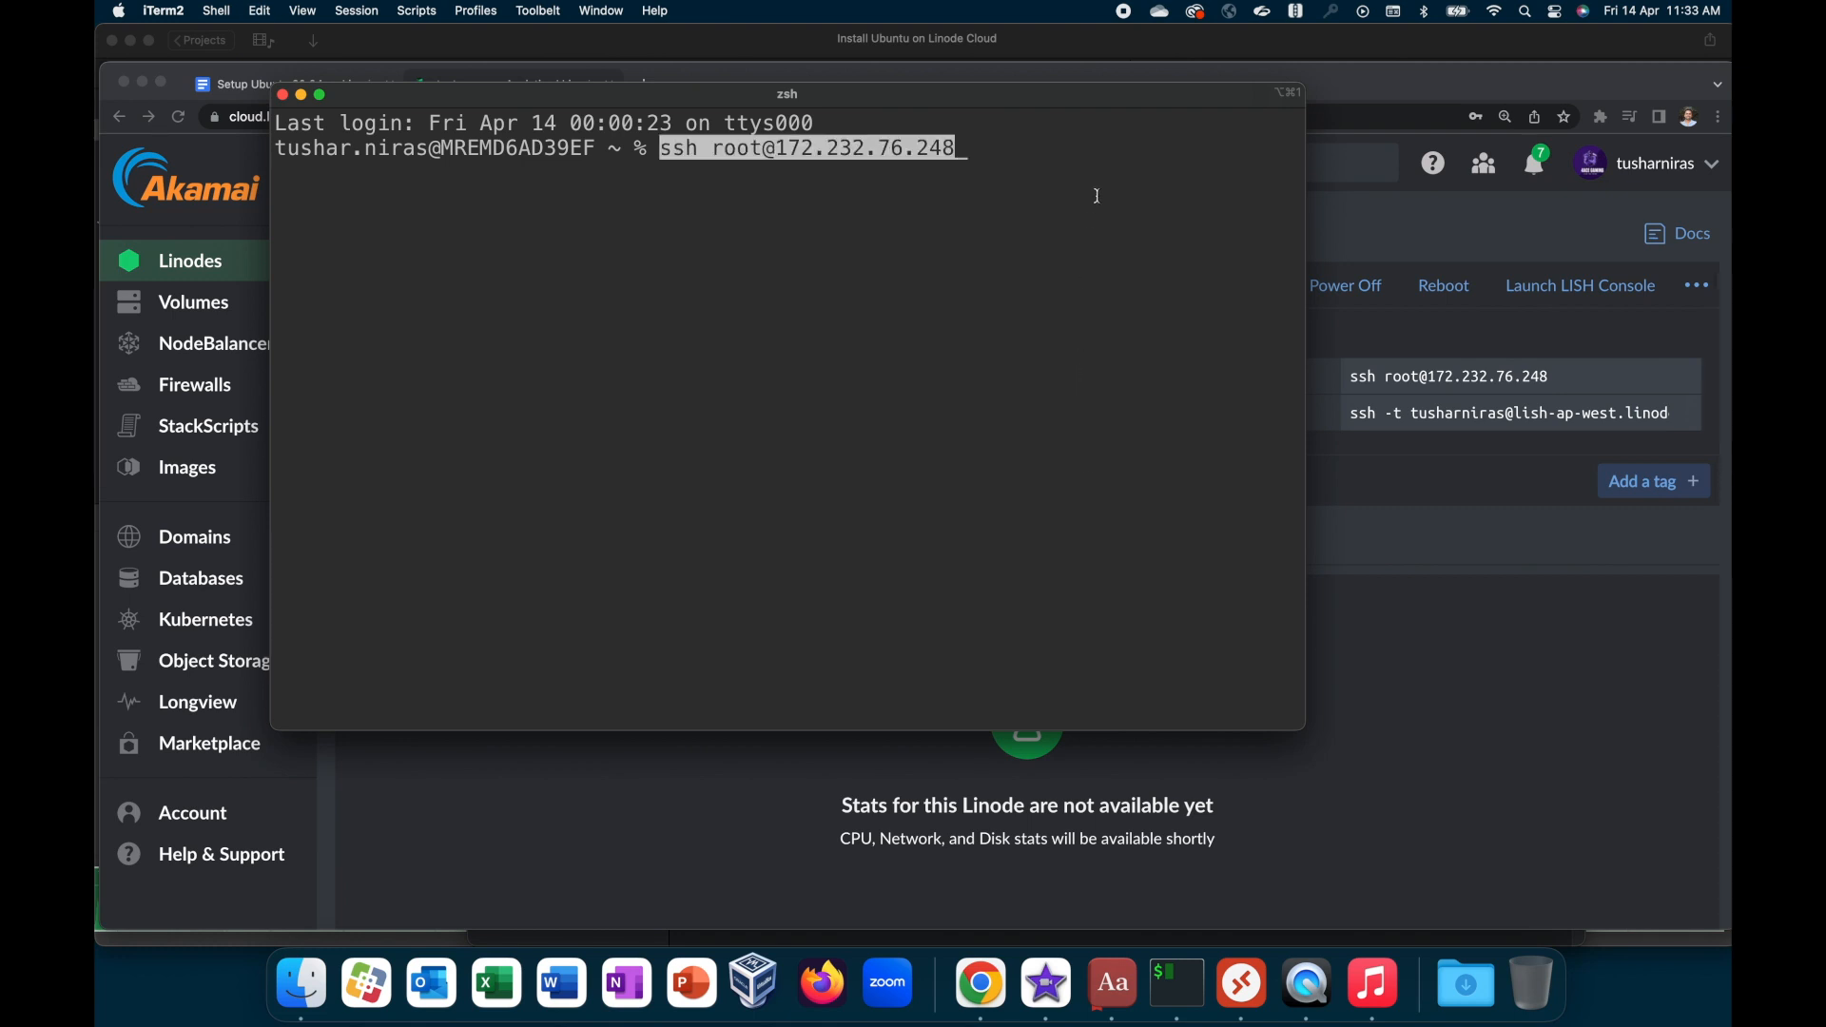
key(Return)
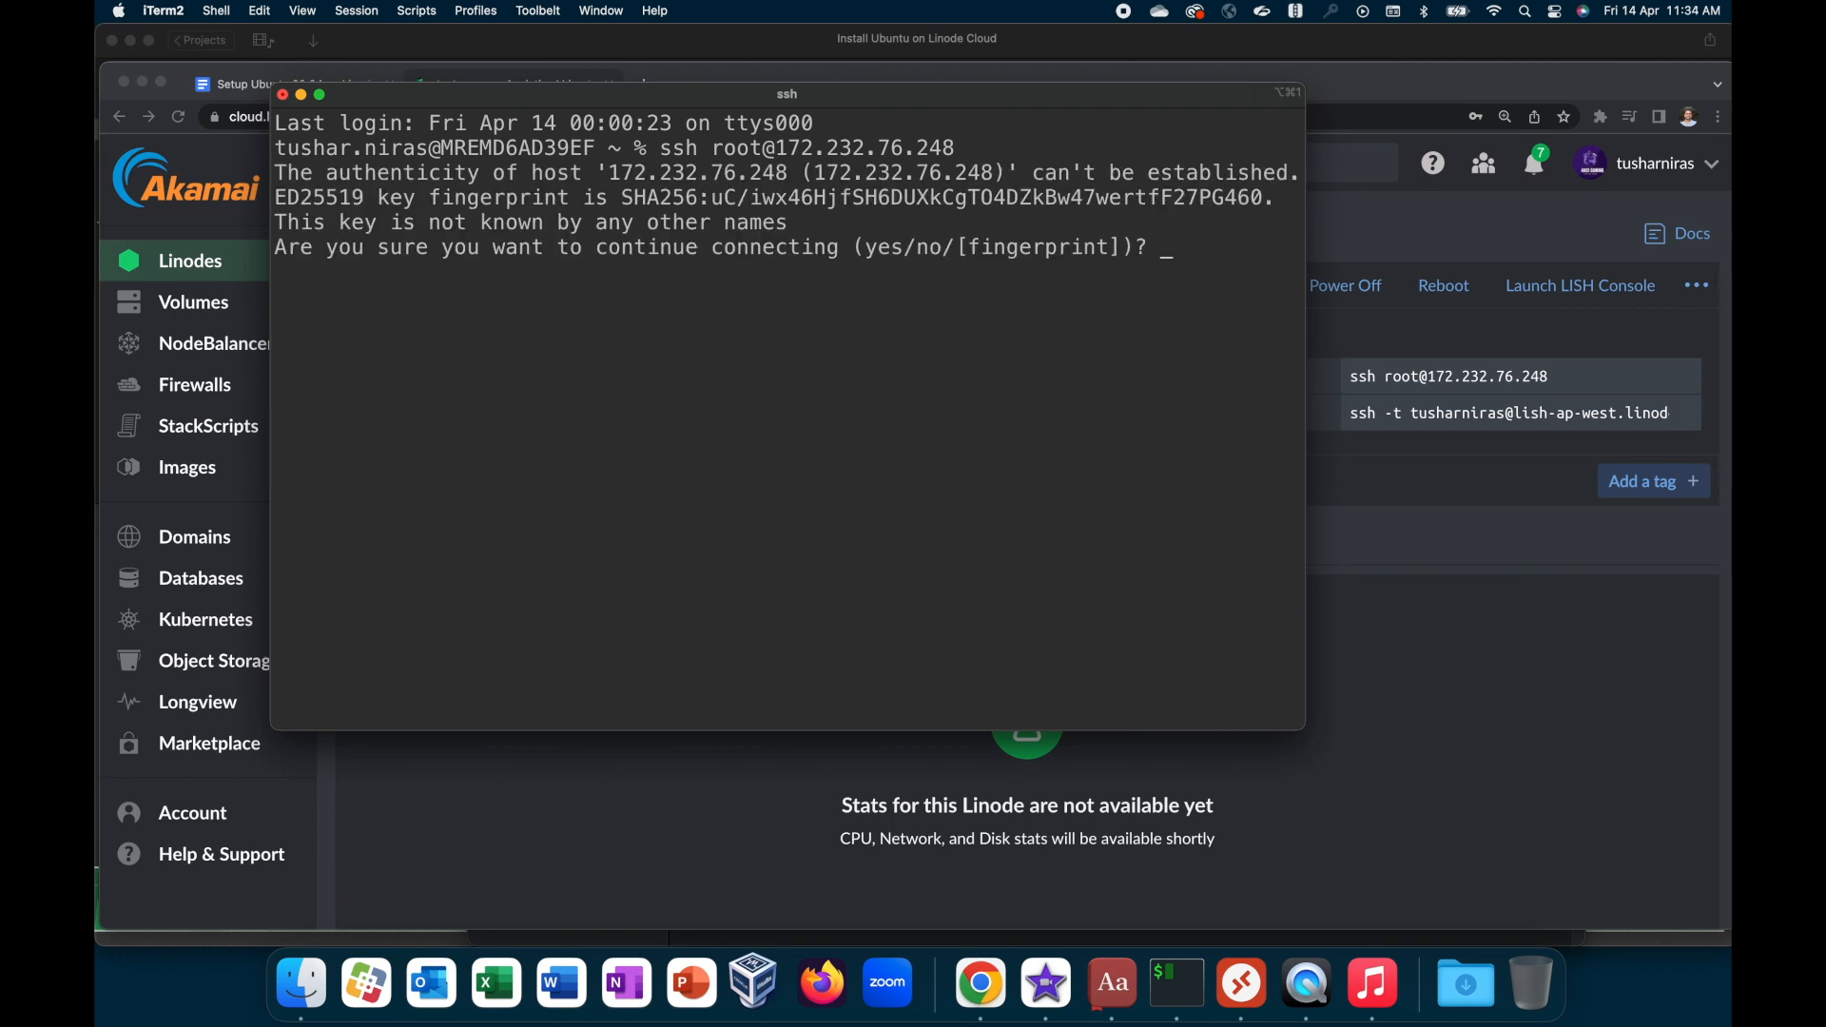
Step: Accept the server's host key with yes and log in with the root password
text(yes)
key(Return)
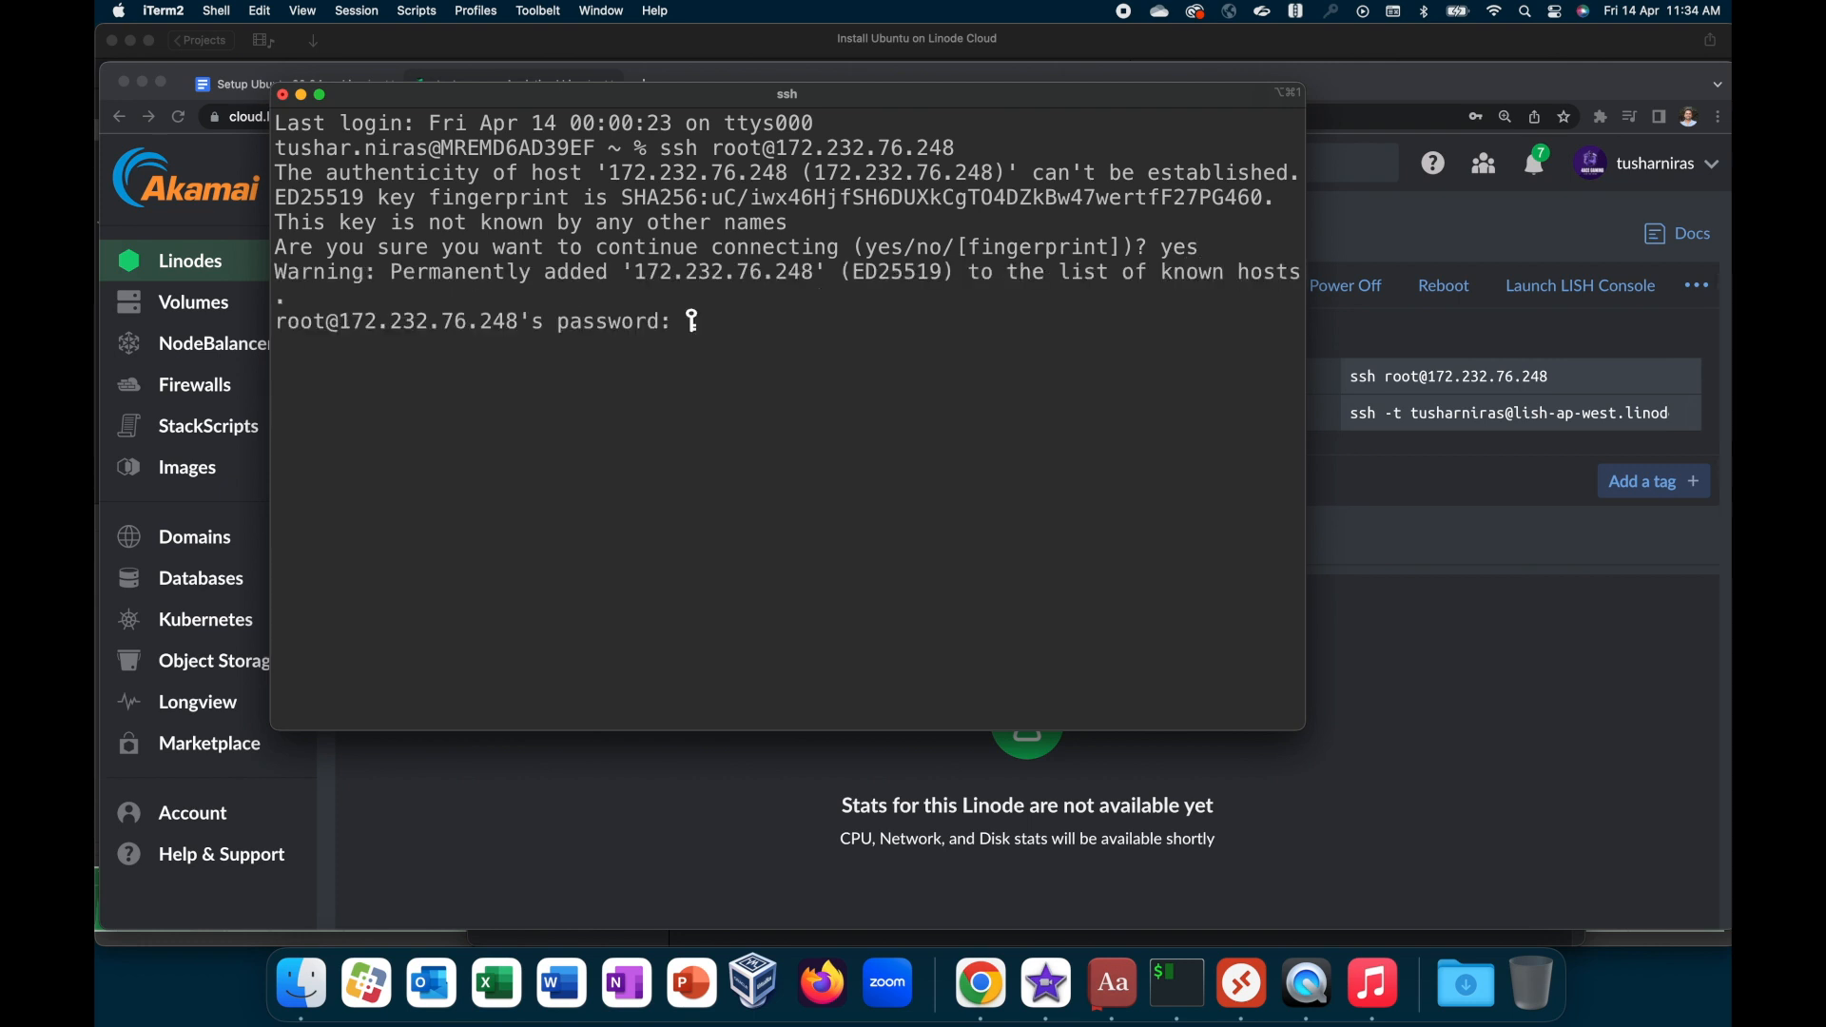
key(Return)
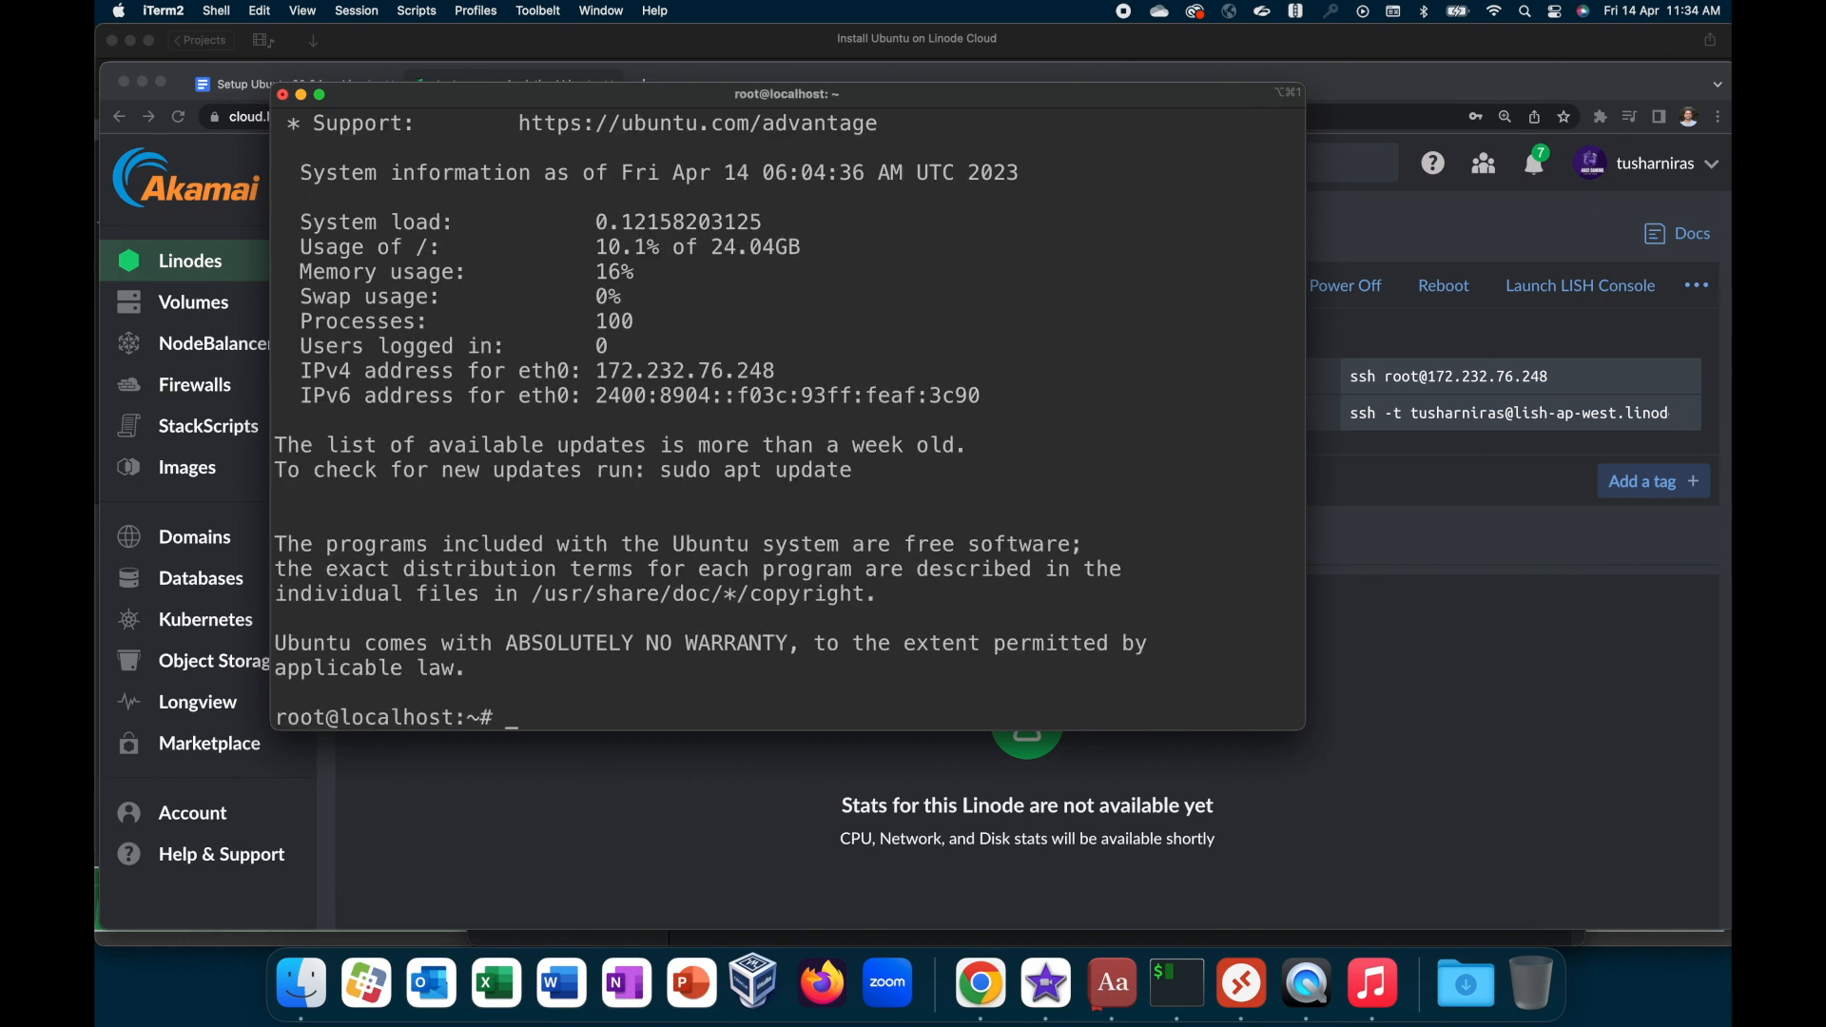
key(Return)
key(Return)
key(Return)
key(Return)
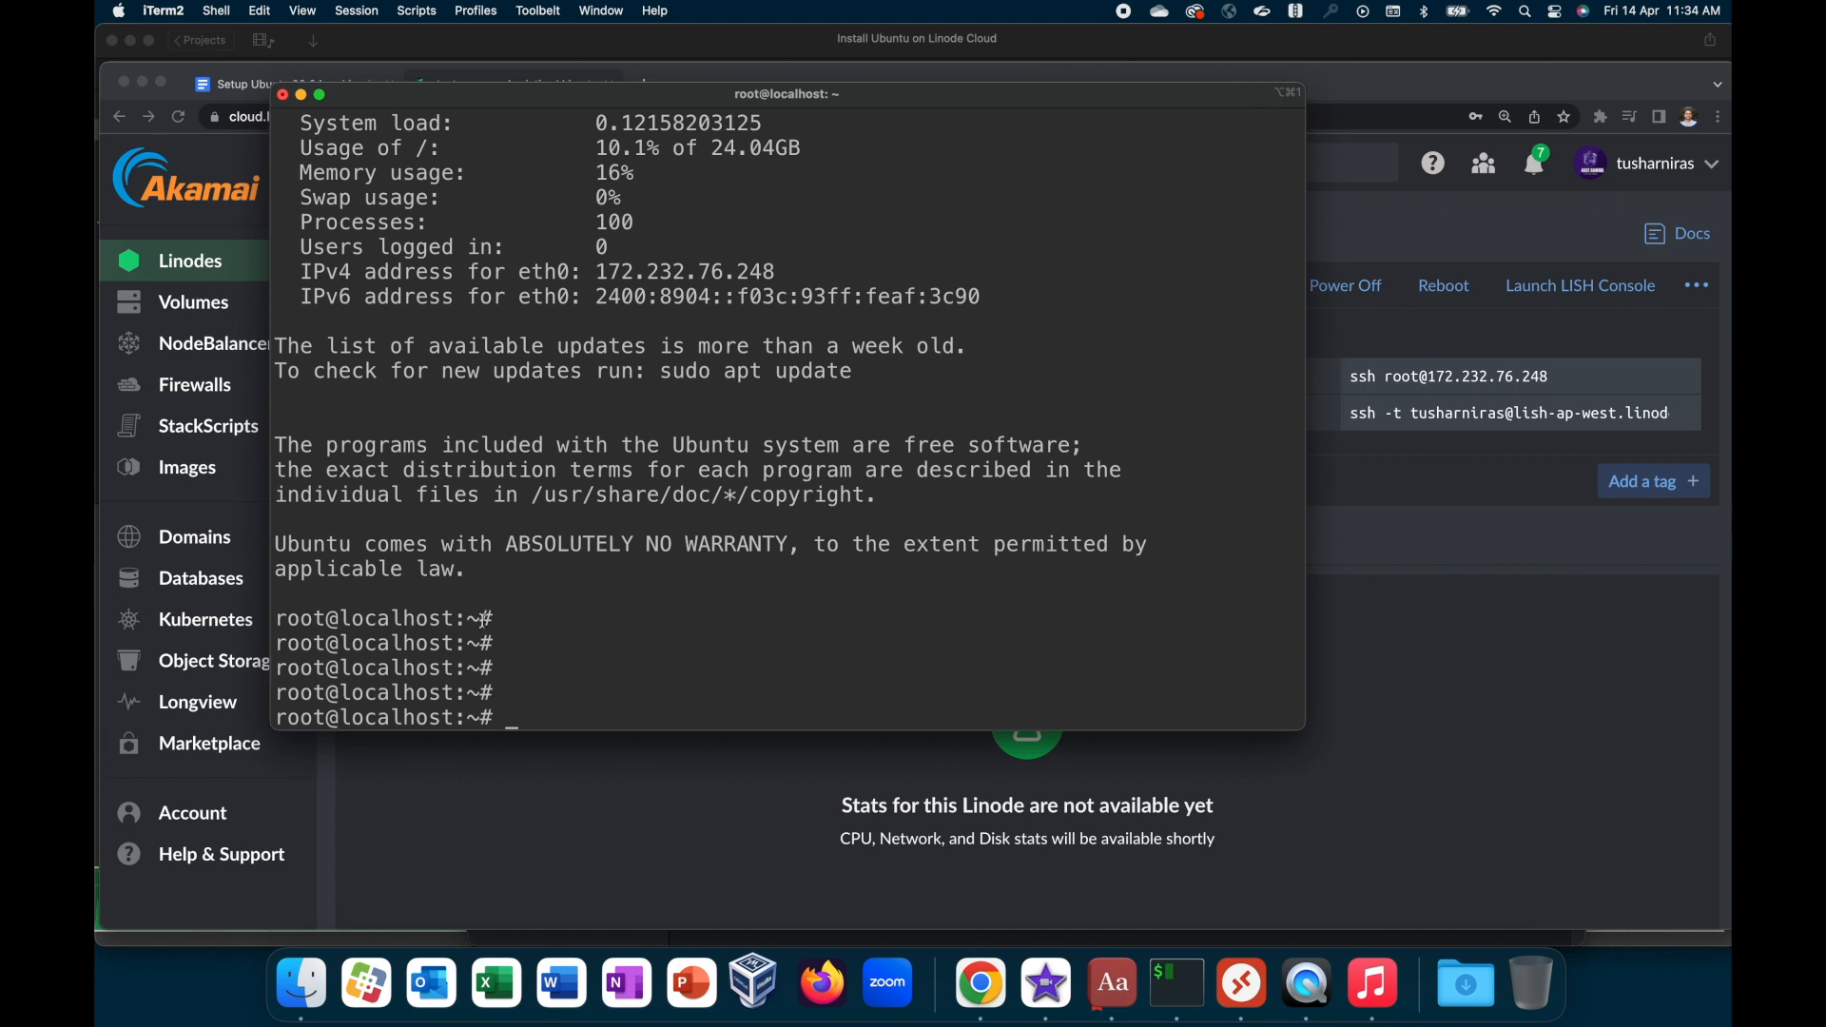
Step: Try to refresh the server's package lists by running apt-update
text(apt-update)
key(Return)
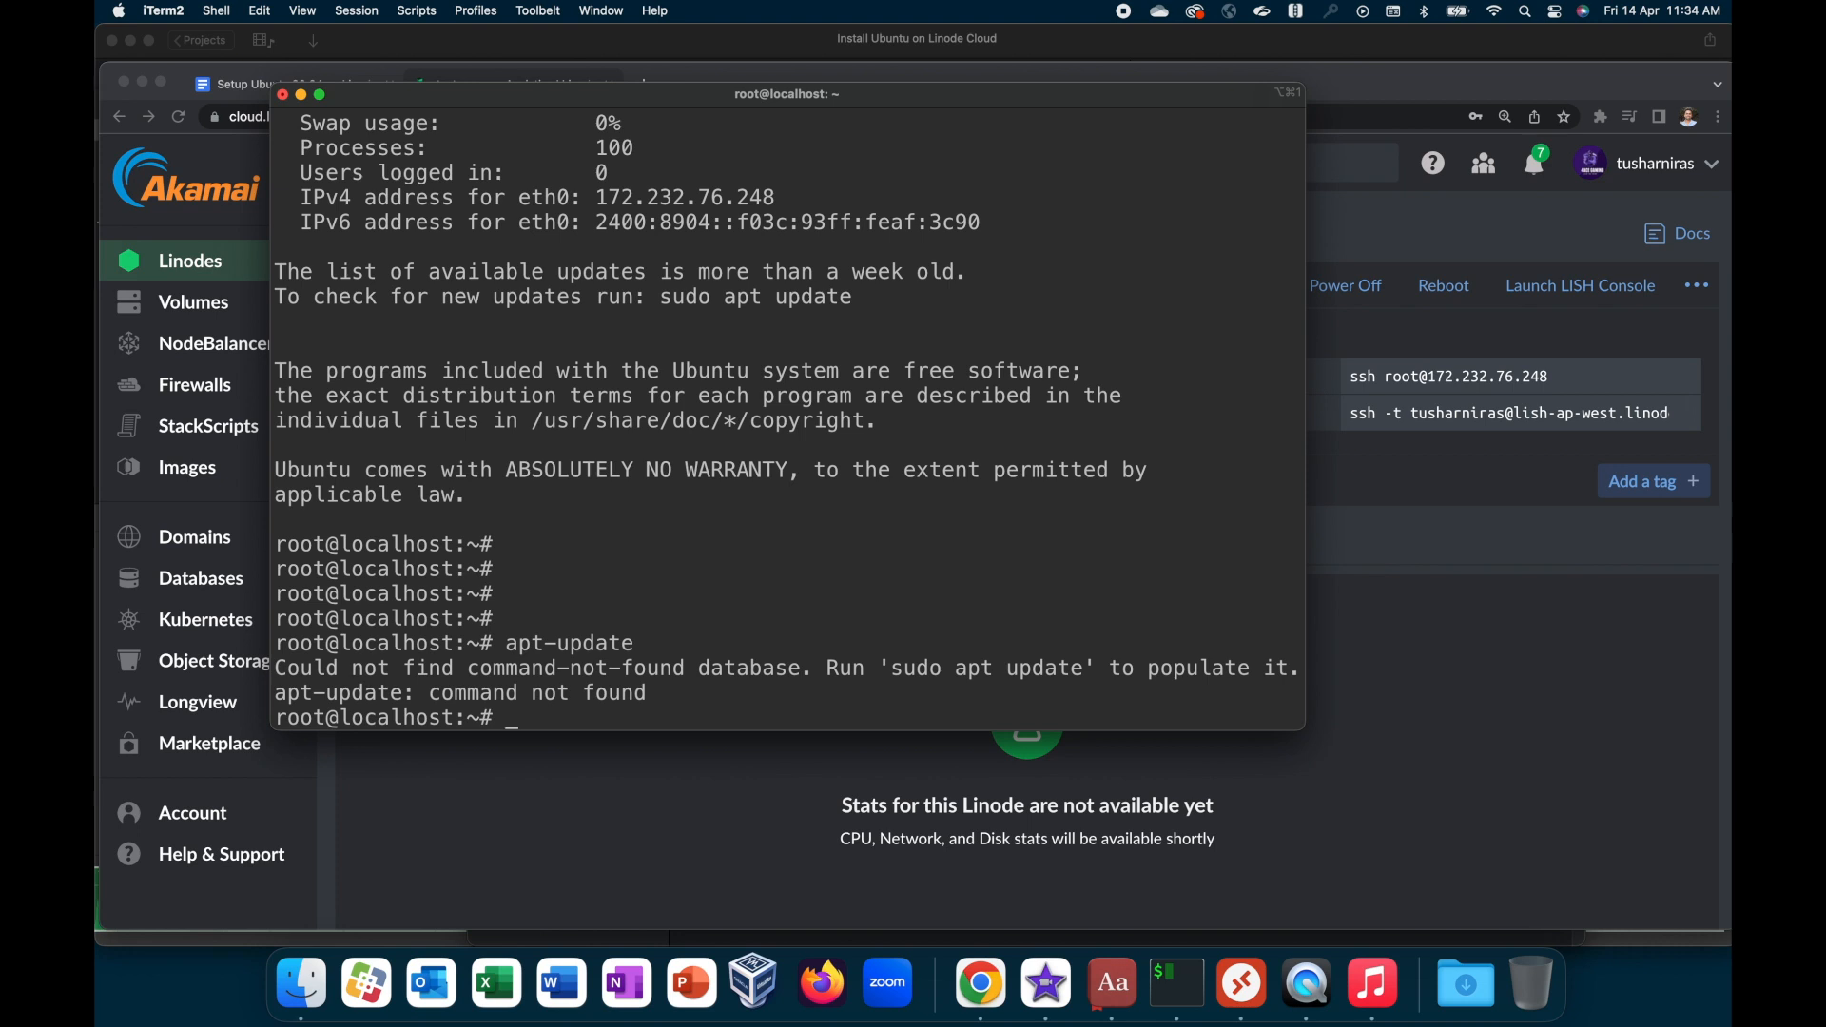